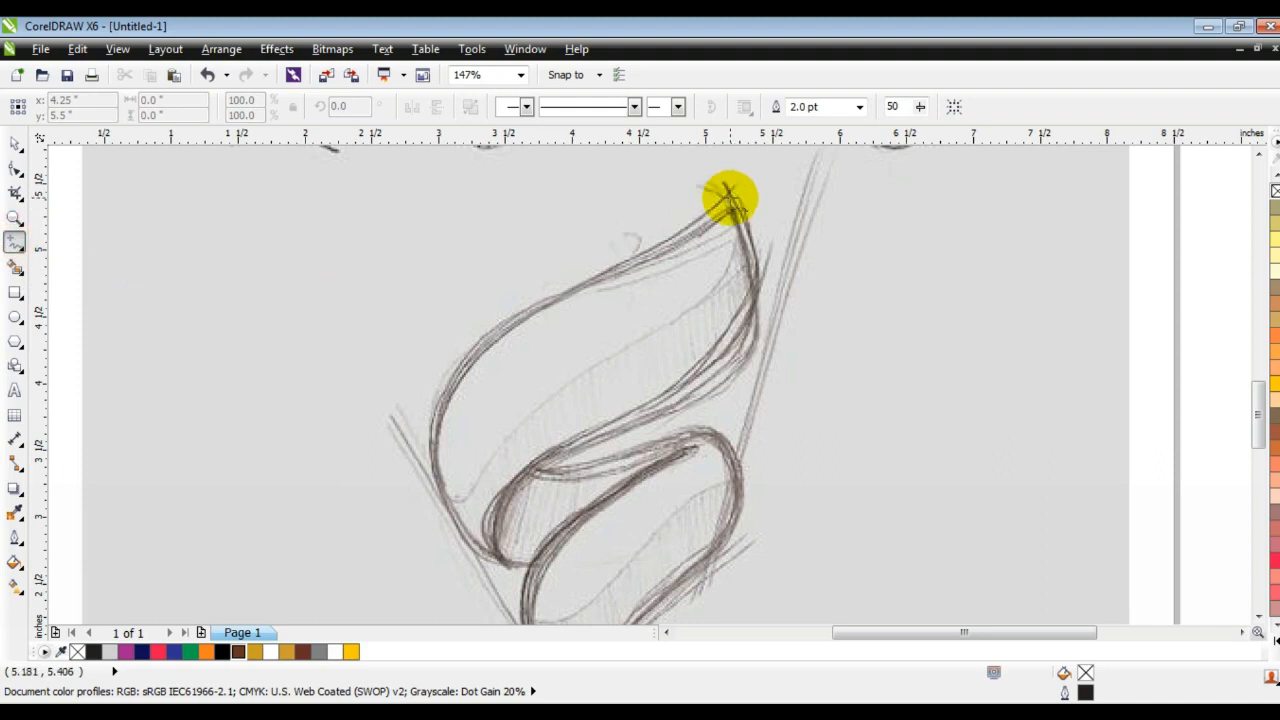
- Draw a closed three-node straight outline linking the tip, lower edge and lower end of the sketched upper ribbon, and convert its segments to curves
left_click(505, 567)
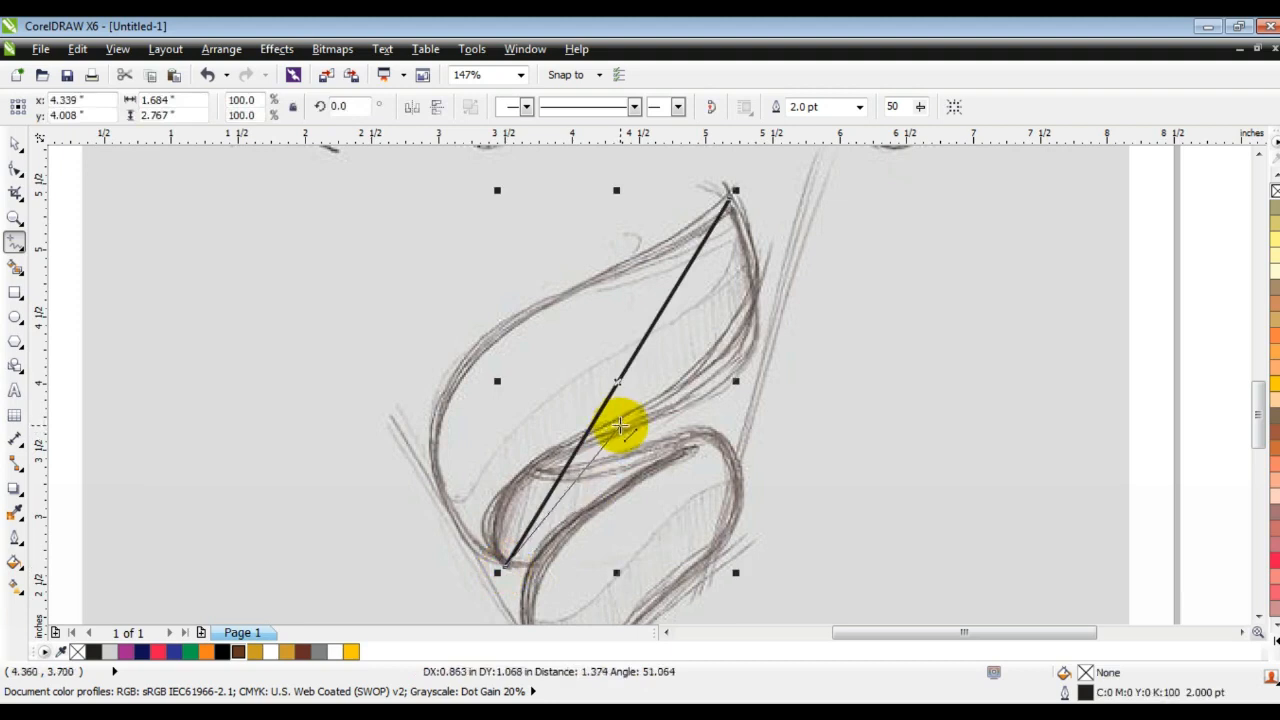
left_click(620, 427)
left_click(730, 199)
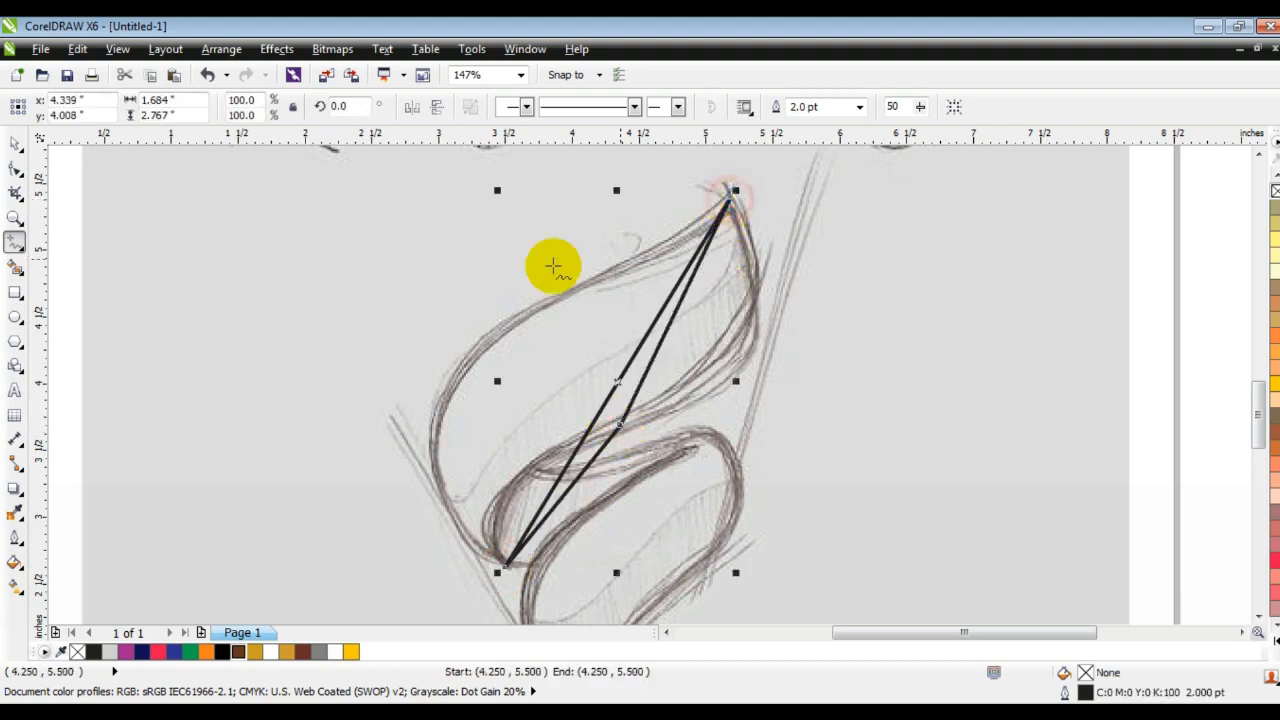
left_click(15, 169)
left_click_drag(347, 183, 760, 486)
left_click_drag(819, 578, 819, 578)
left_click(265, 106)
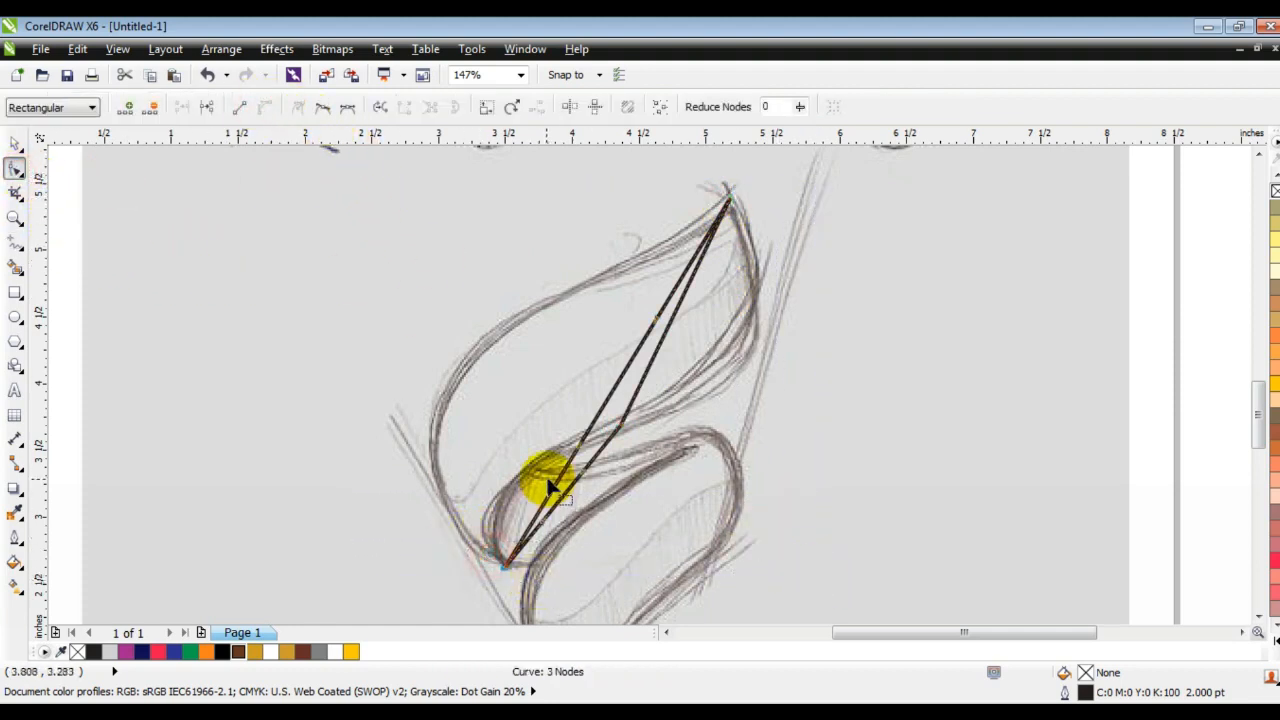
- Bend the outline's long left segment and align its tip node to follow the upper-left edge of the sketched upper ribbon
left_click_drag(571, 449, 441, 456)
left_click(337, 432)
left_click(447, 466)
left_click_drag(335, 438, 323, 389)
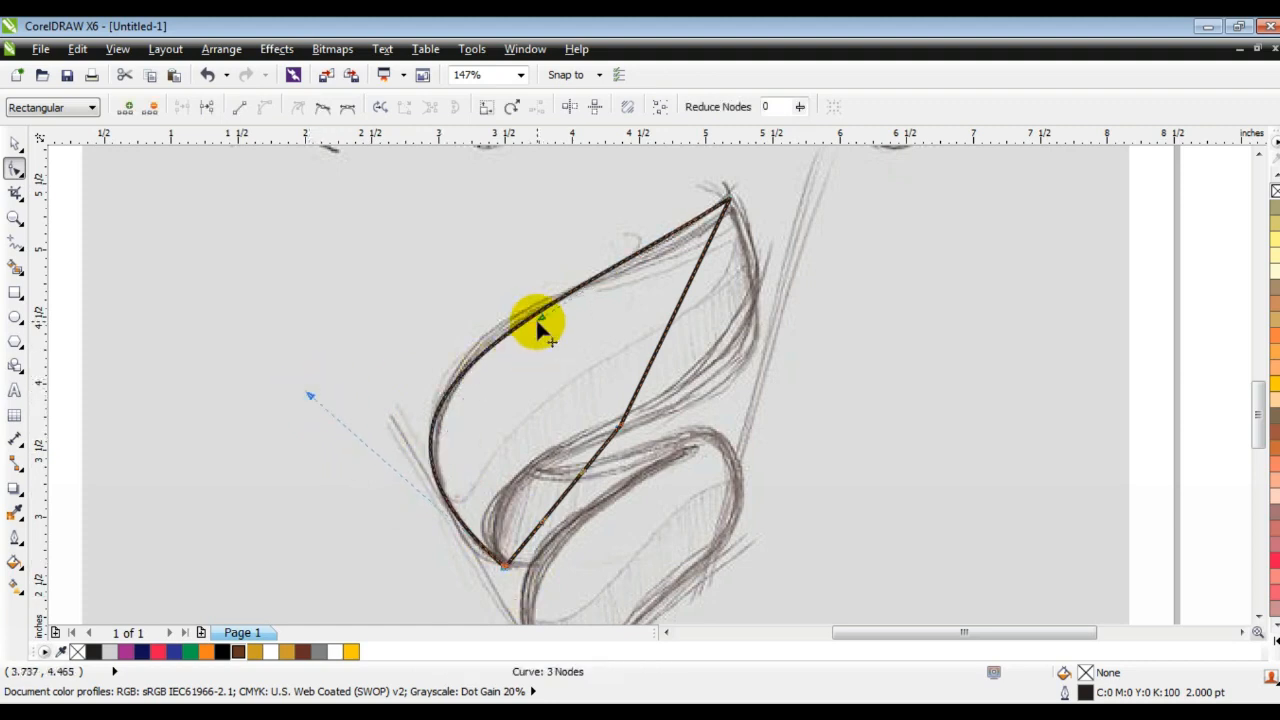
left_click_drag(546, 318, 715, 330)
left_click(713, 182)
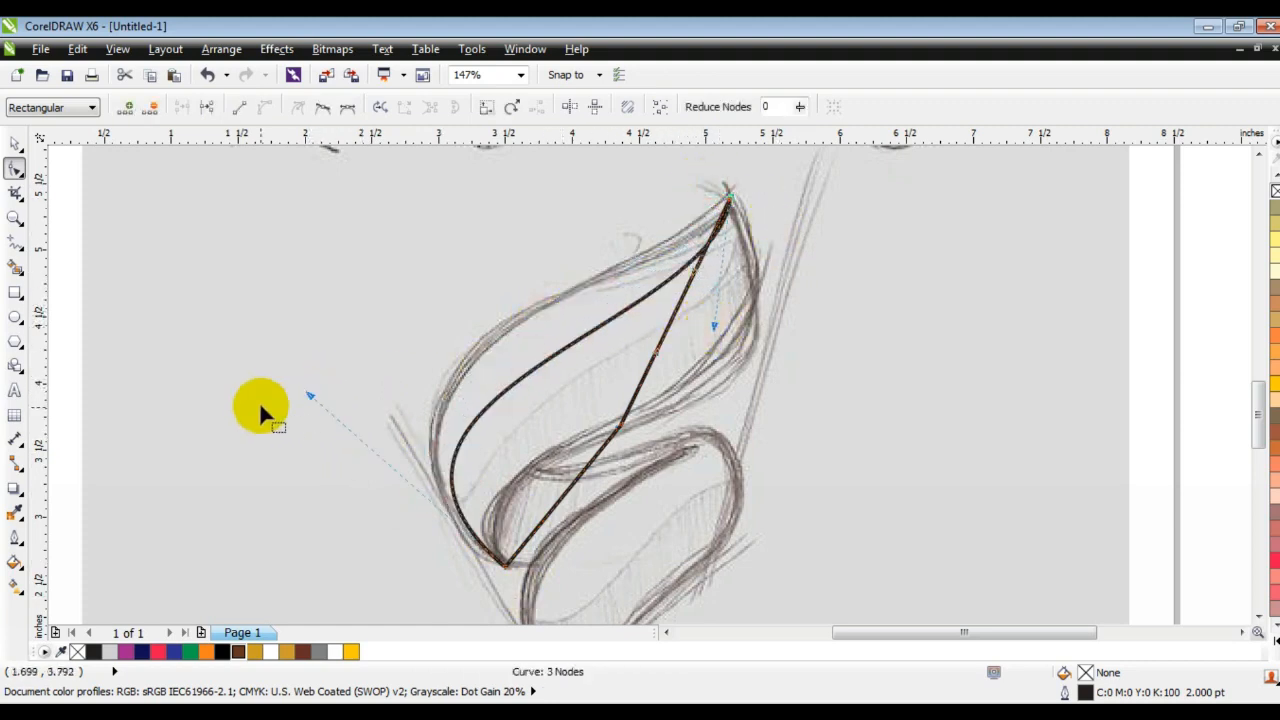
left_click_drag(308, 396, 281, 362)
left_click_drag(272, 300, 289, 277)
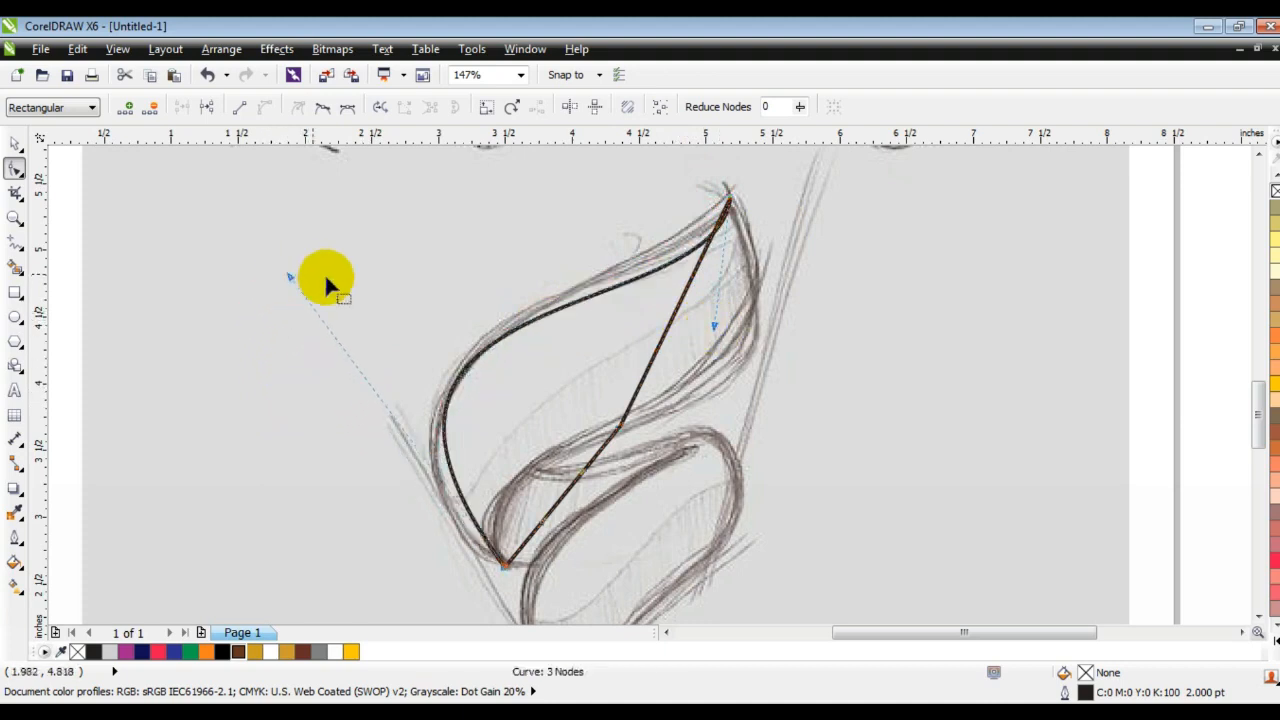
left_click_drag(721, 325, 692, 318)
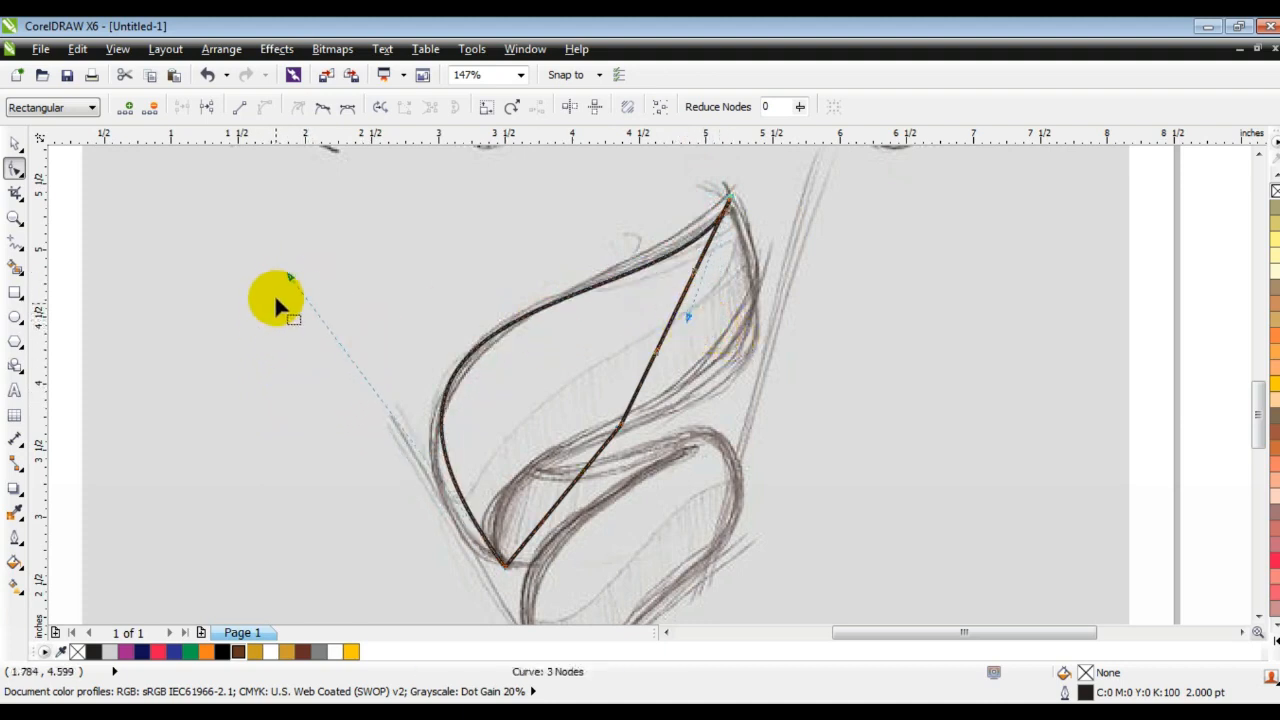
left_click_drag(290, 281, 271, 307)
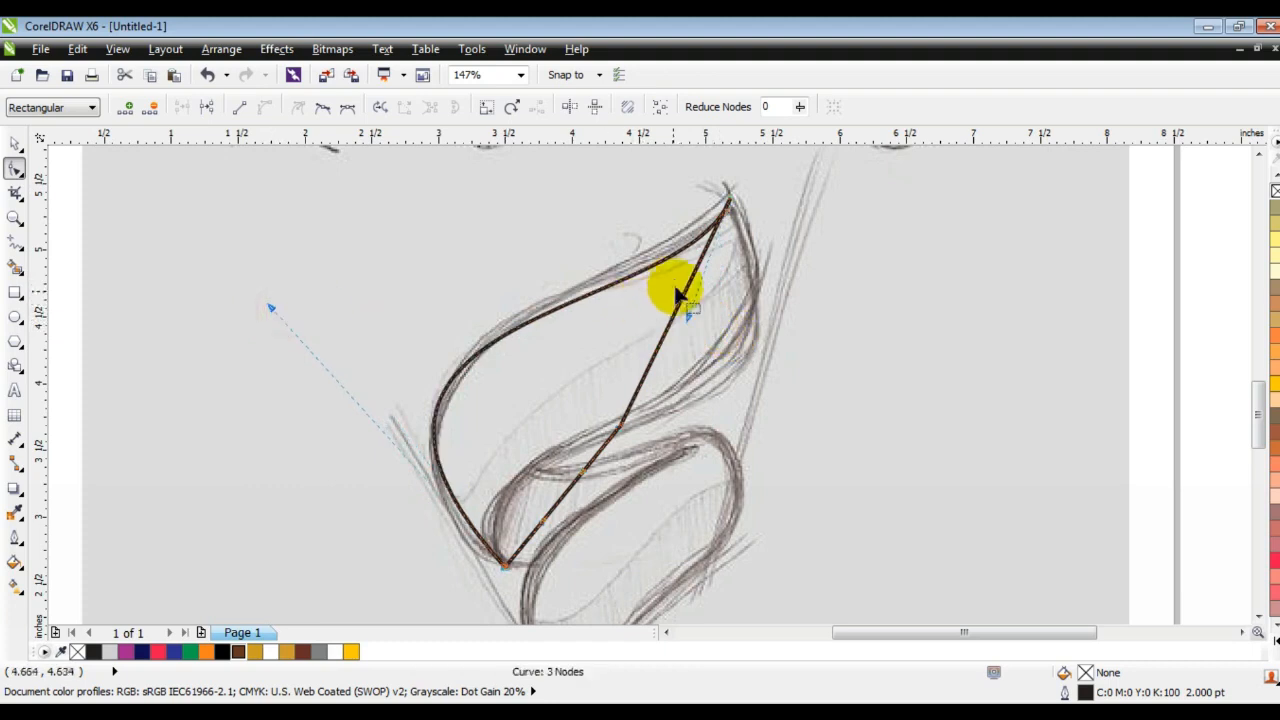
left_click_drag(730, 205, 733, 198)
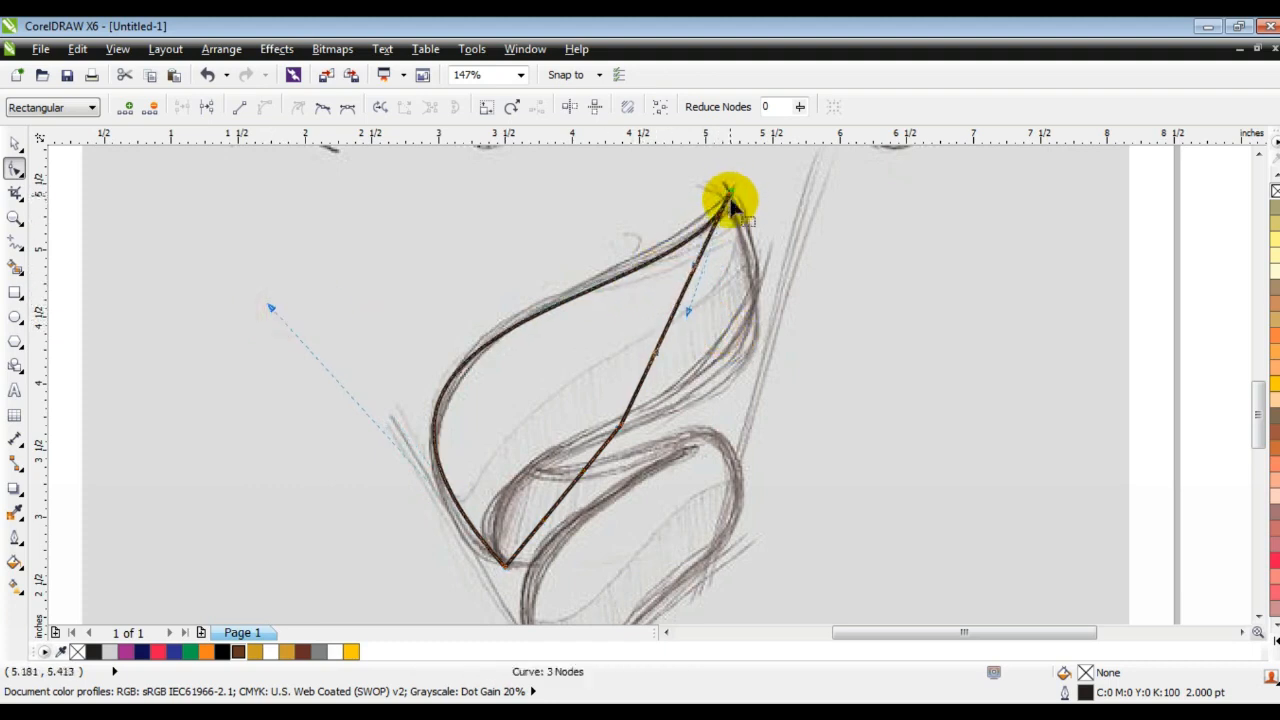
- Curve the upper ribbon's right and lower edges to match the sketch and fill the shape with C100 M100 Y100 K100 black
left_click_drag(688, 318, 749, 357)
key("ctrl+z")
left_click_drag(672, 316, 750, 340)
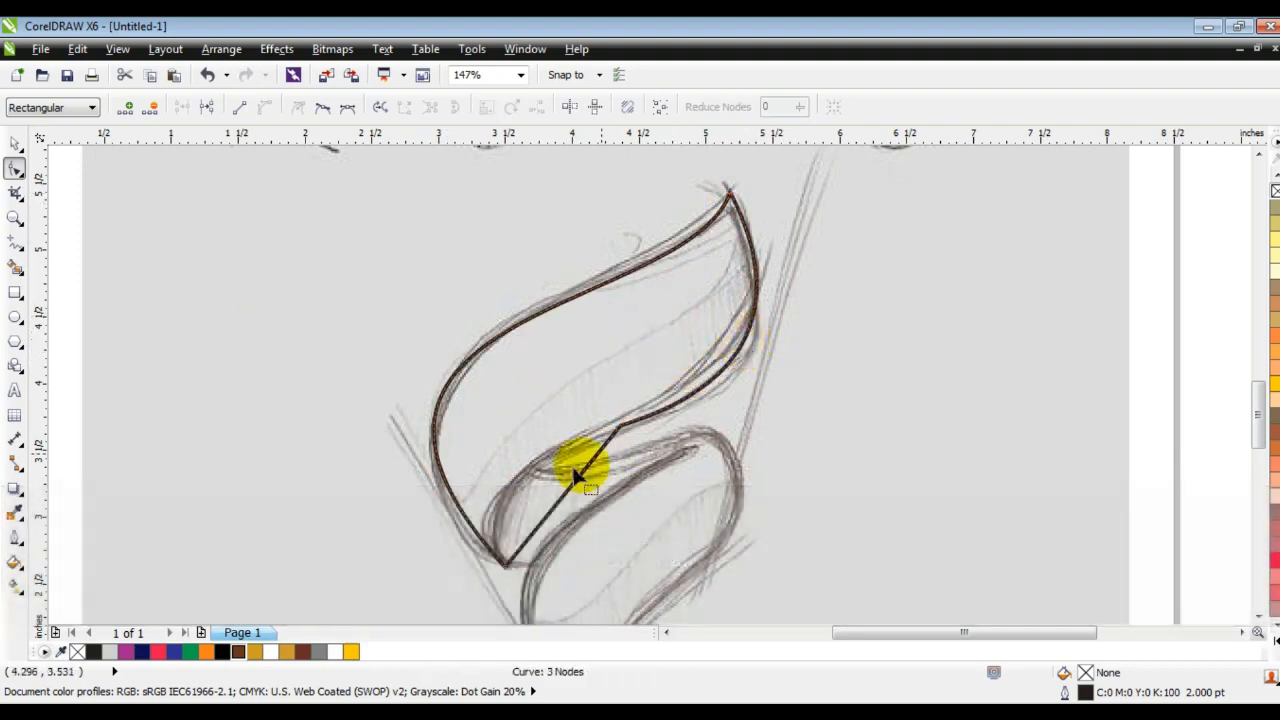
left_click_drag(562, 505, 505, 503)
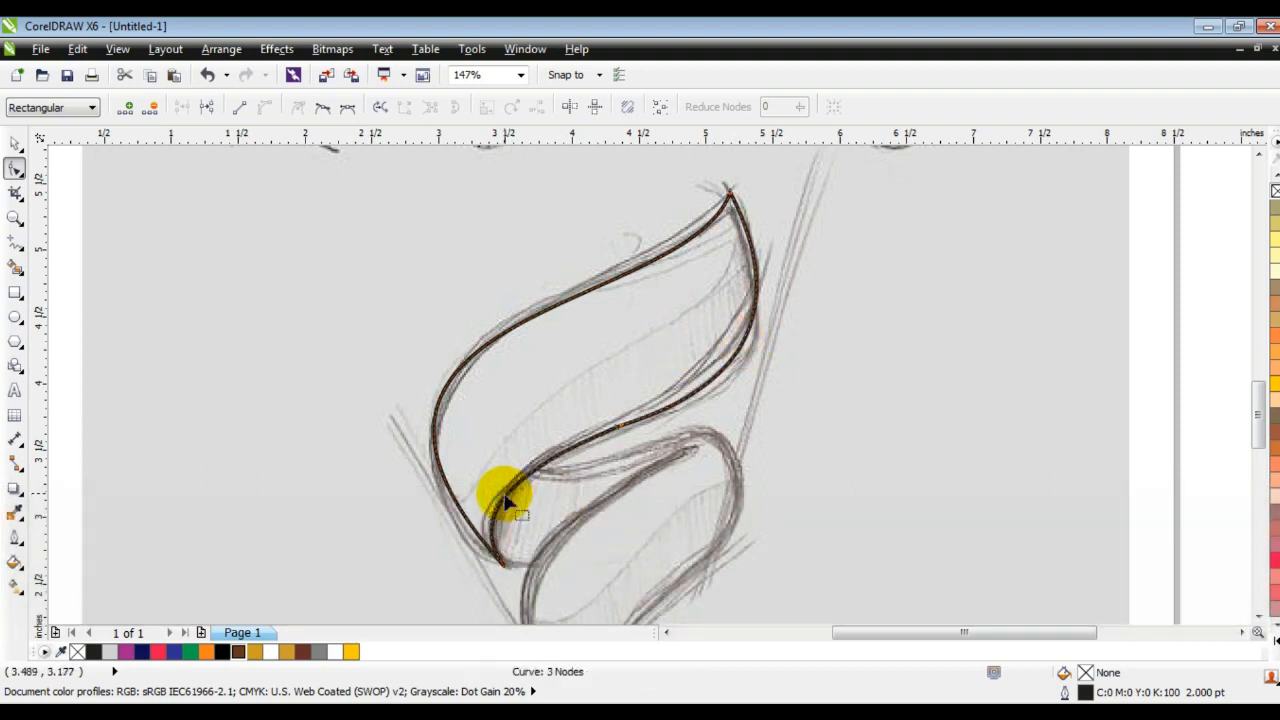
left_click_drag(757, 393, 760, 368)
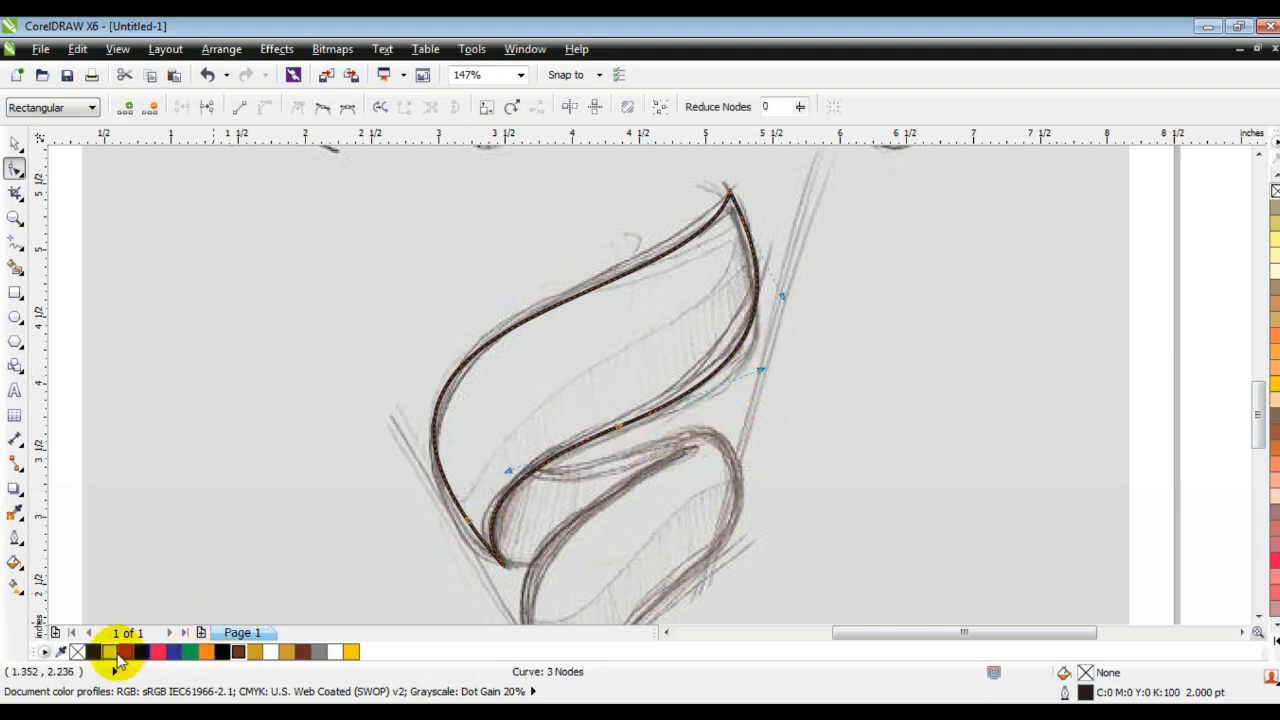
left_click(222, 652)
left_click_drag(758, 375, 770, 368)
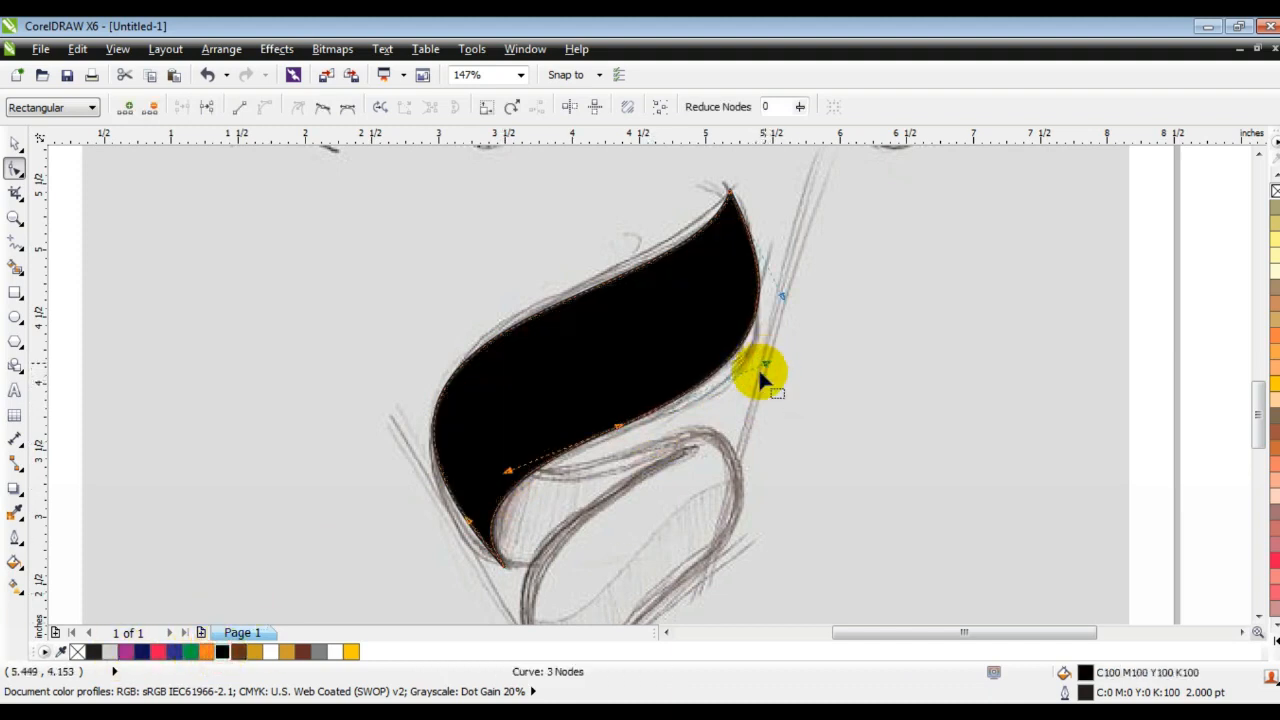
- Draw a closed three-node straight outline over the sketched lower ribbon, linking its top, bottom point and lower-right edge
left_click(15, 217)
right_click(458, 348)
left_click_drag(455, 300, 722, 530)
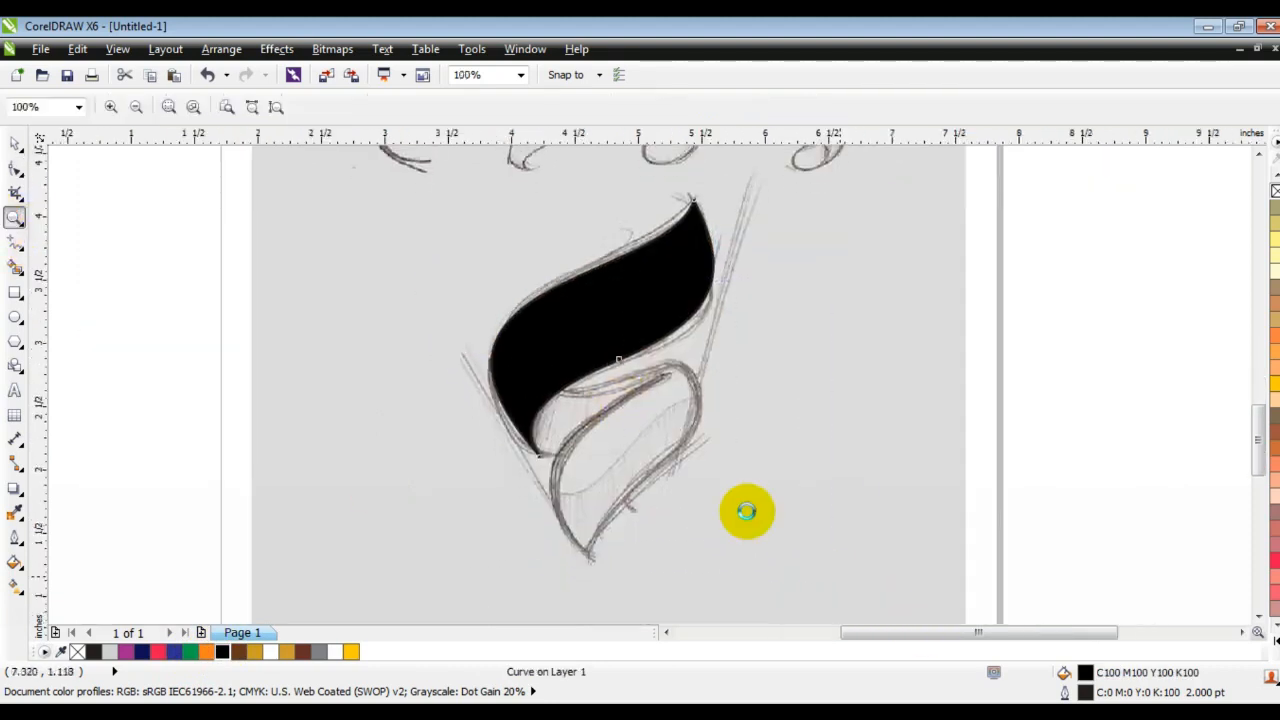
left_click_drag(333, 221, 892, 560)
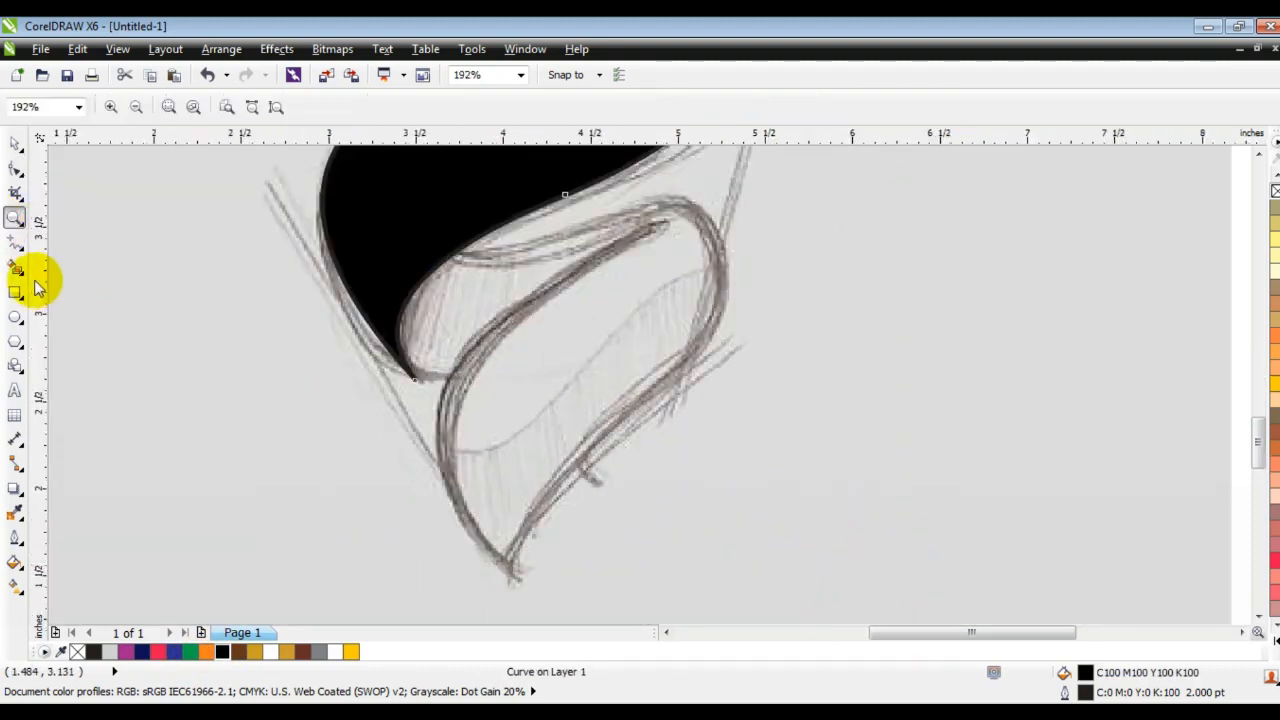
left_click(15, 242)
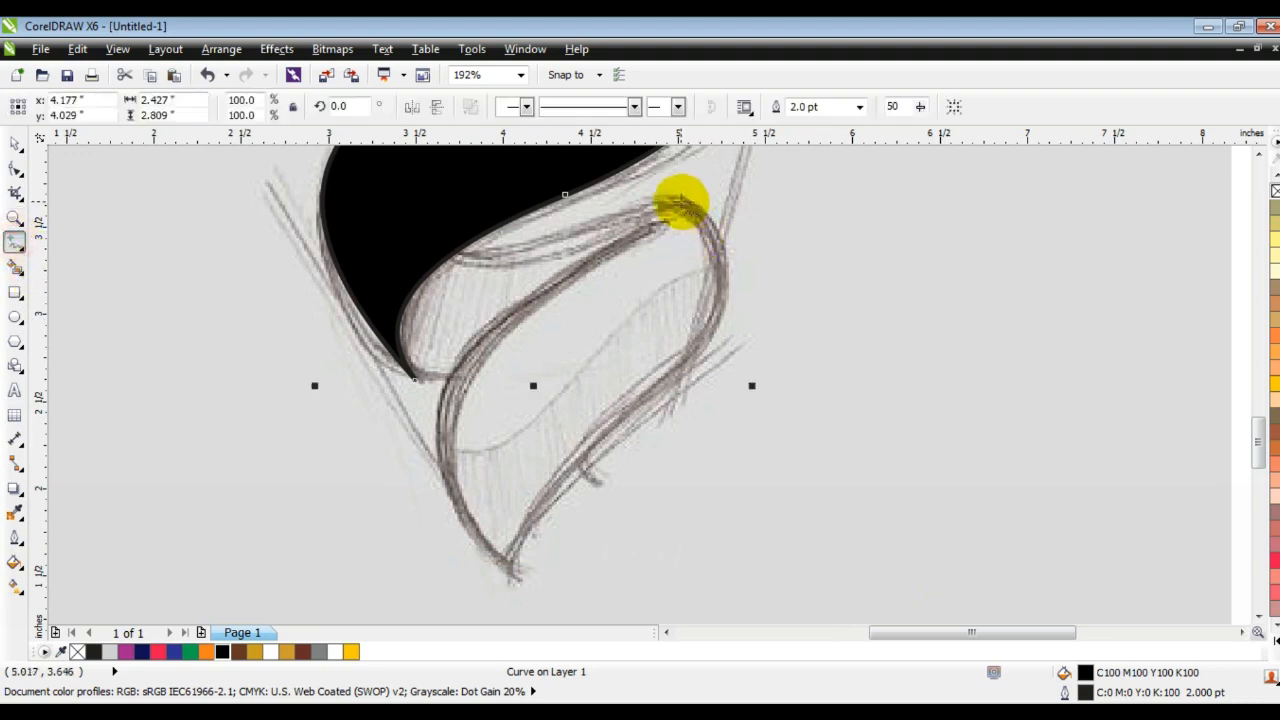
left_click(678, 213)
double_click(513, 577)
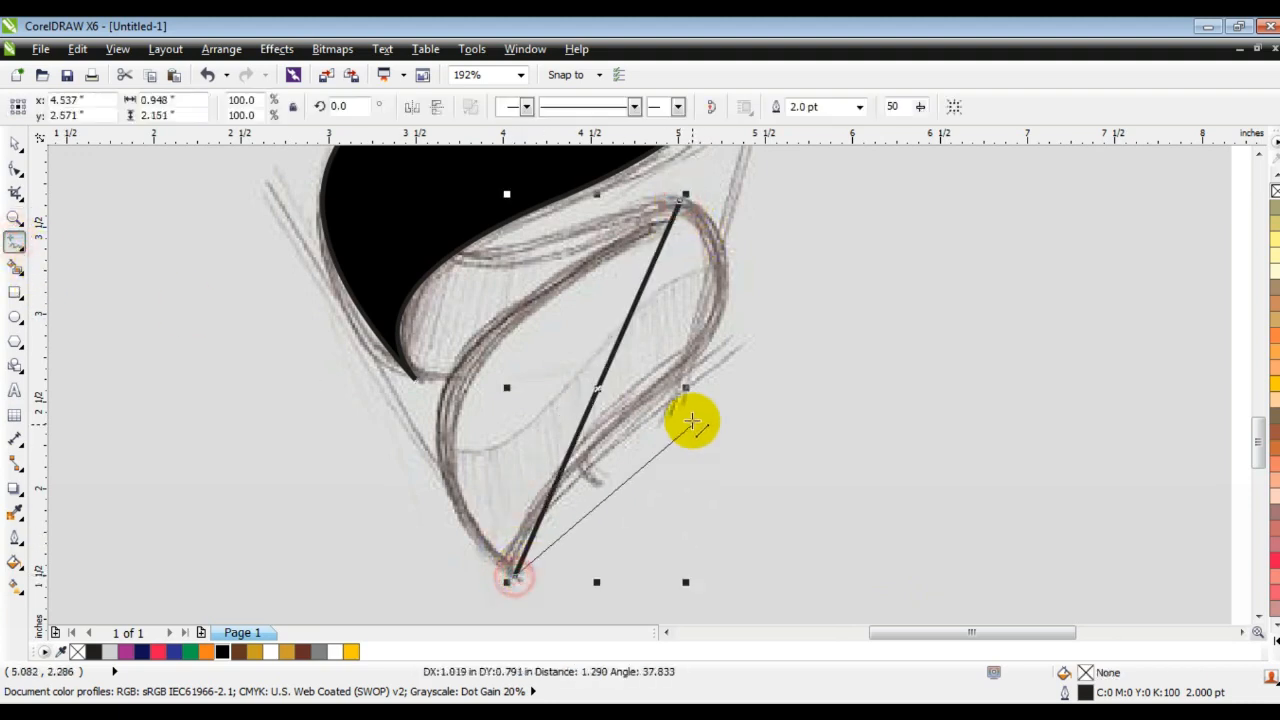
left_click(690, 368)
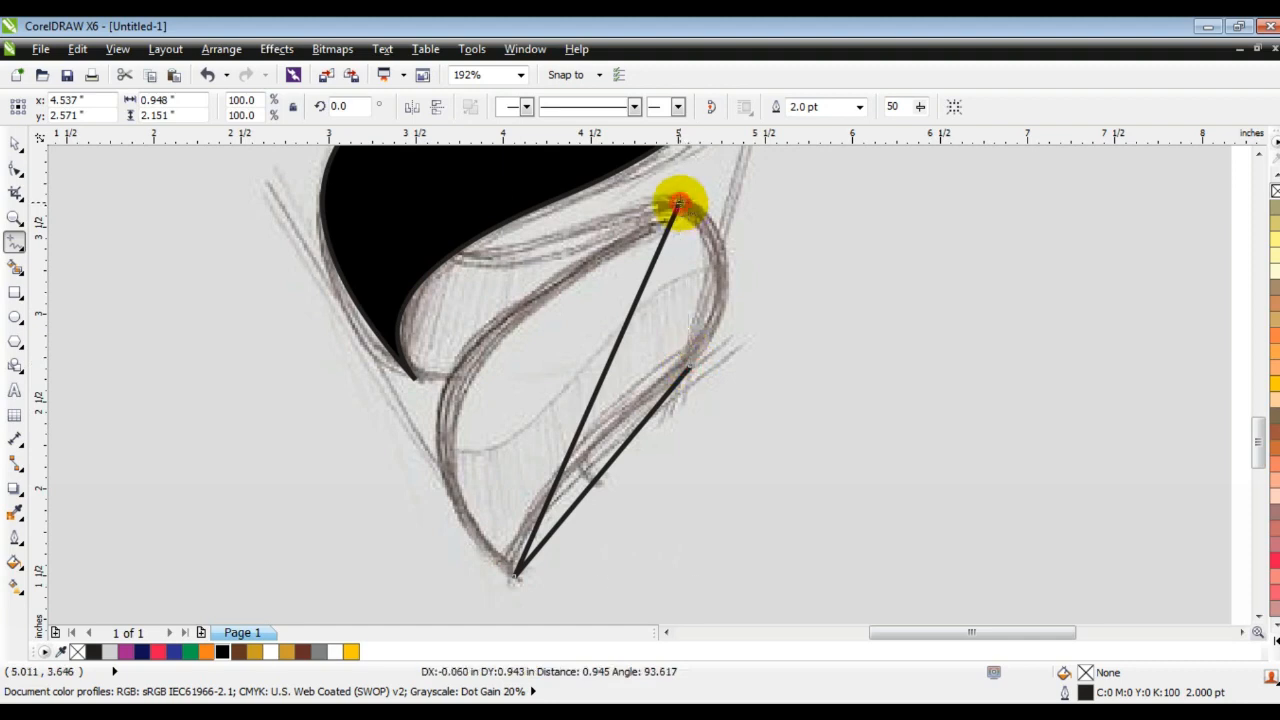
left_click(678, 204)
- Convert the lower outline's segments to curves and fill it with C100 M100 Y100 K100 black
left_click(15, 168)
left_click_drag(343, 177, 802, 566)
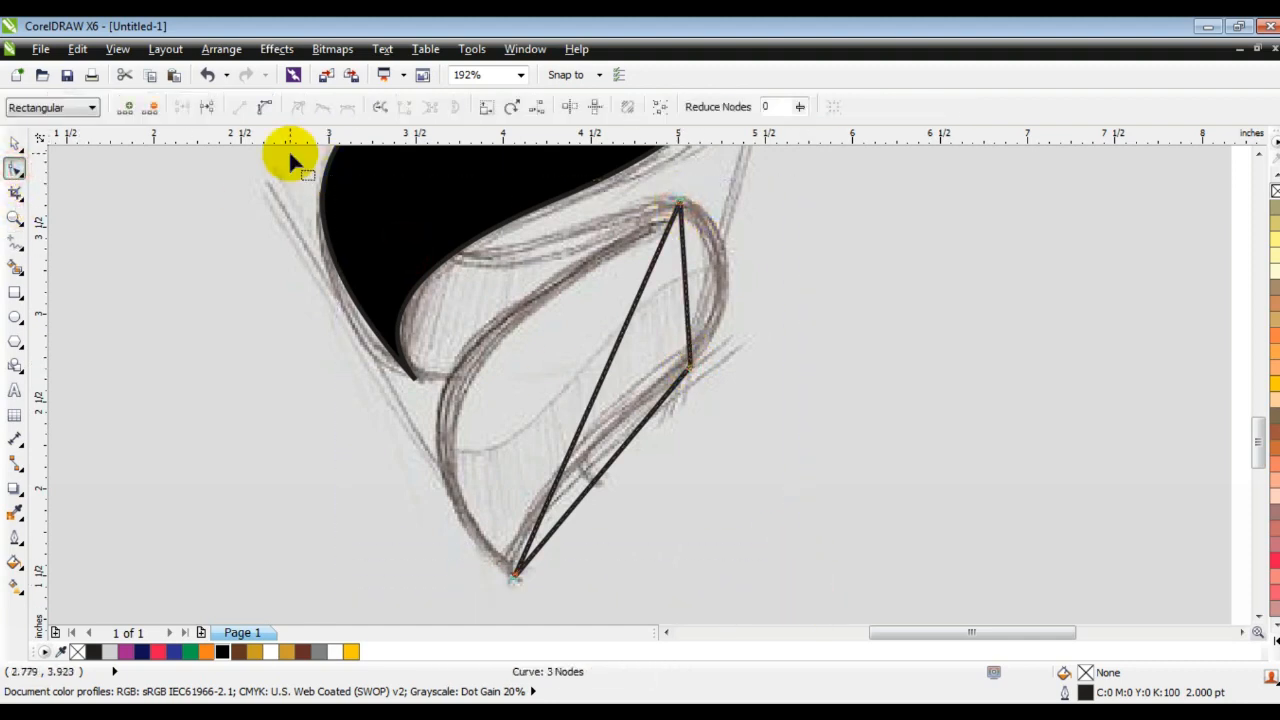
left_click(238, 652)
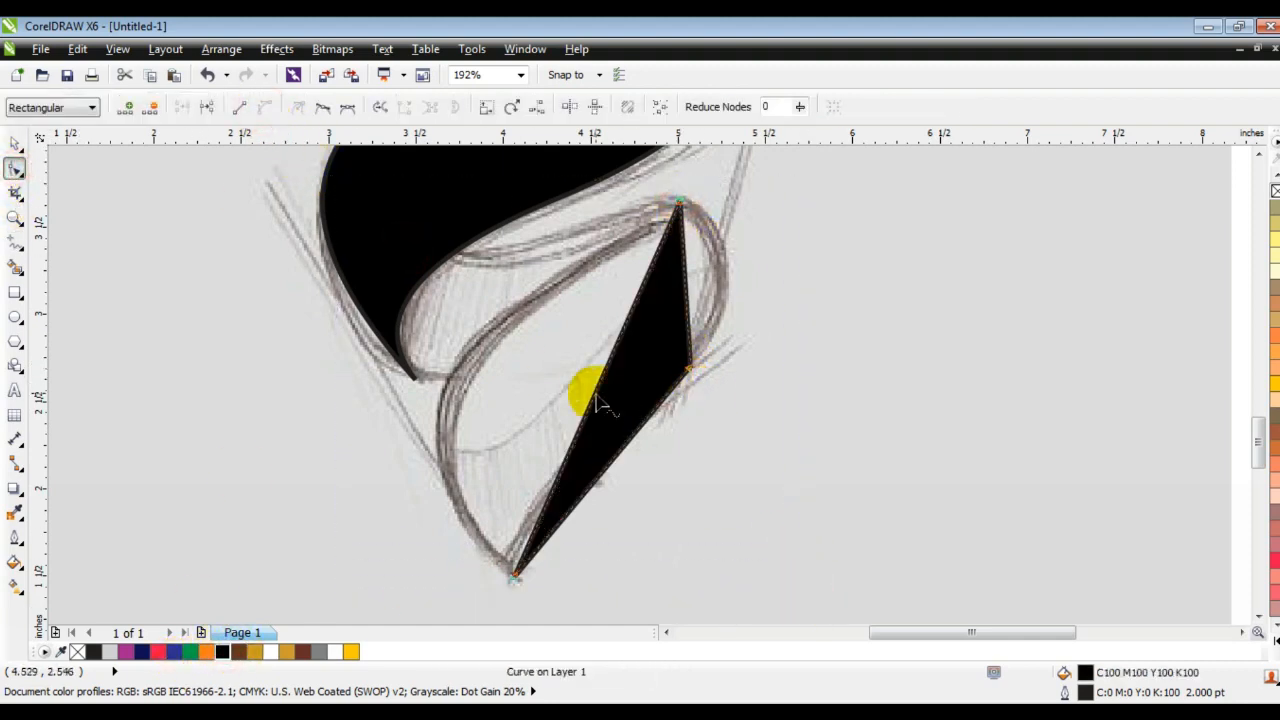
- Bend the left and right edges of the lower black shape to follow the rounded outline of the sketched ribbon
left_click_drag(597, 396, 569, 388)
left_click_drag(480, 390, 449, 391)
left_click(686, 258)
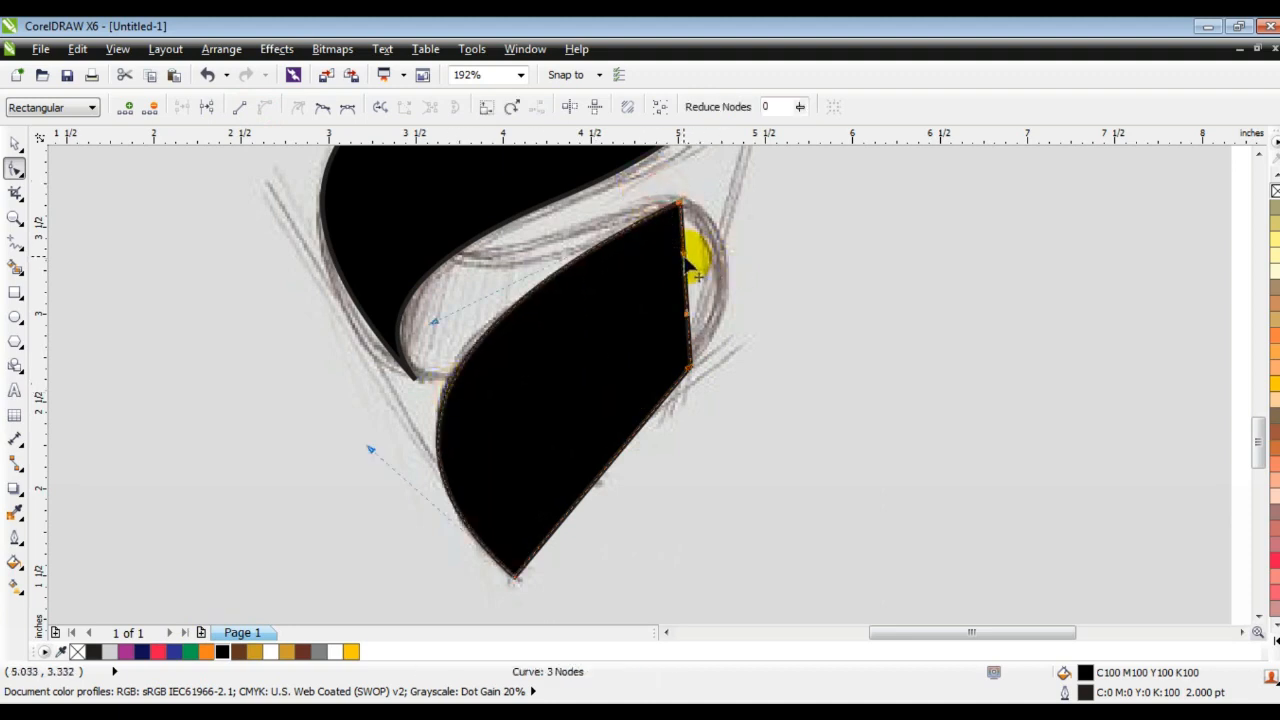
mouse_move(724, 223)
left_mouse_down()
mouse_move(735, 310)
mouse_move(737, 215)
left_mouse_up()
left_click_drag(739, 297, 746, 300)
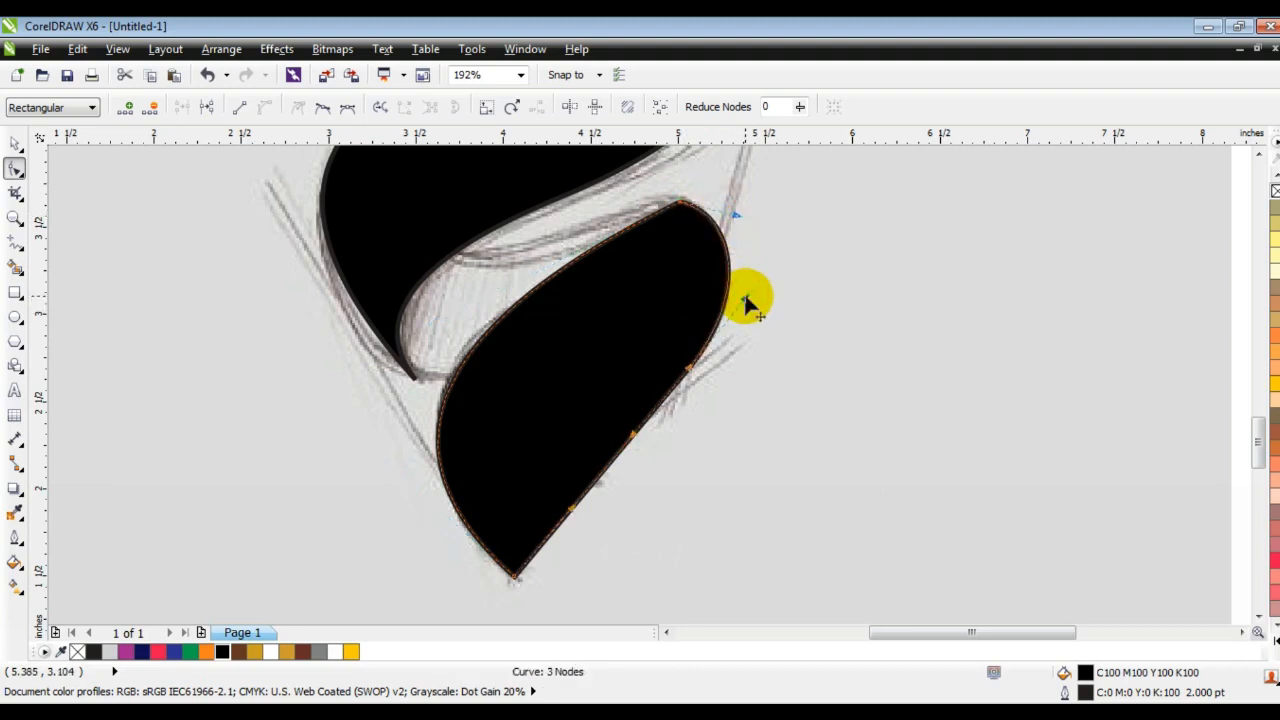
- Curve the lower-right edge of the lower shape inward toward its bottom point, adjusting its node and handles to fit the sketch
left_click_drag(582, 508, 560, 490)
left_click_drag(629, 440, 547, 486)
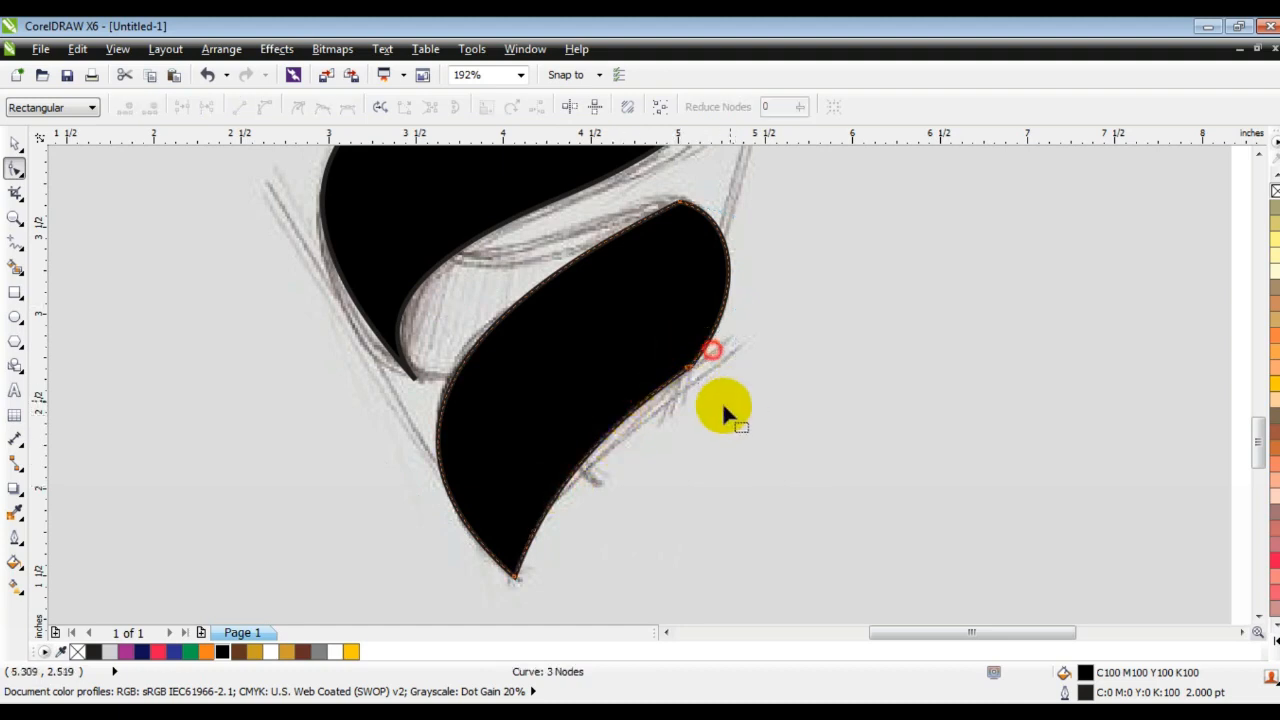
left_click_drag(706, 384, 700, 388)
left_click_drag(612, 422, 622, 440)
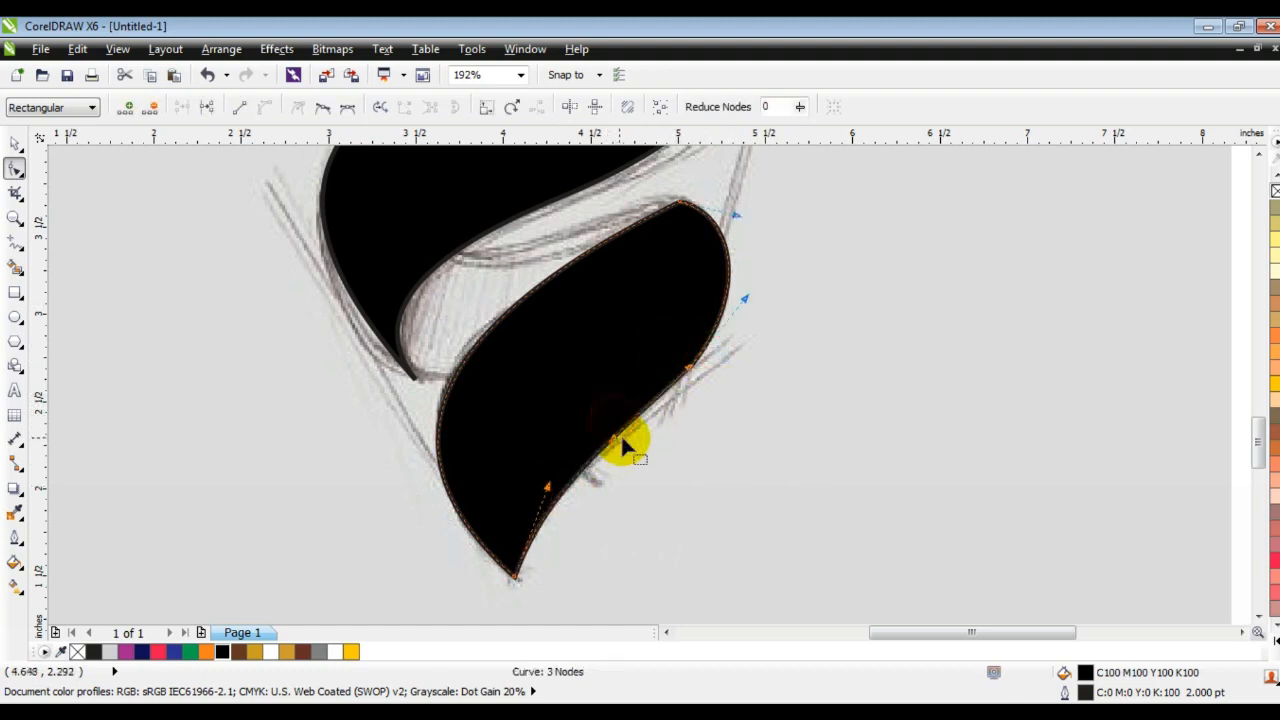
left_click_drag(690, 372, 691, 376)
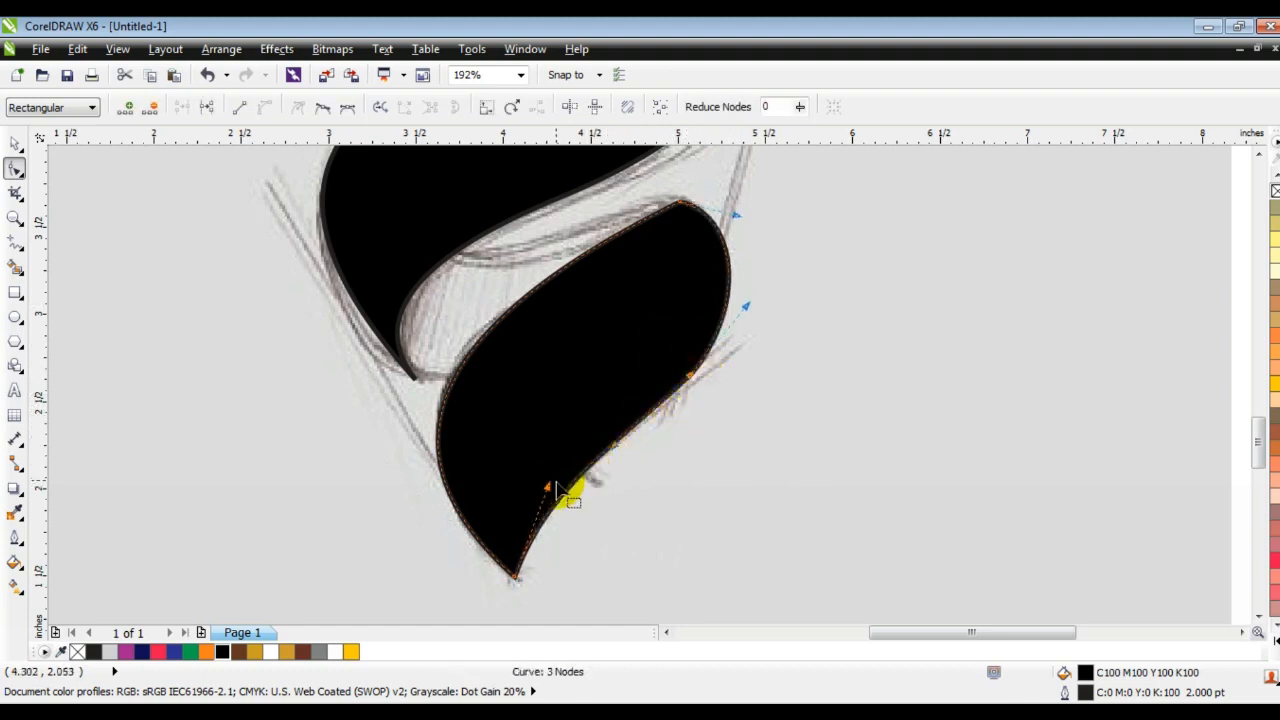
left_click_drag(546, 488, 543, 481)
left_click_drag(613, 446, 607, 445)
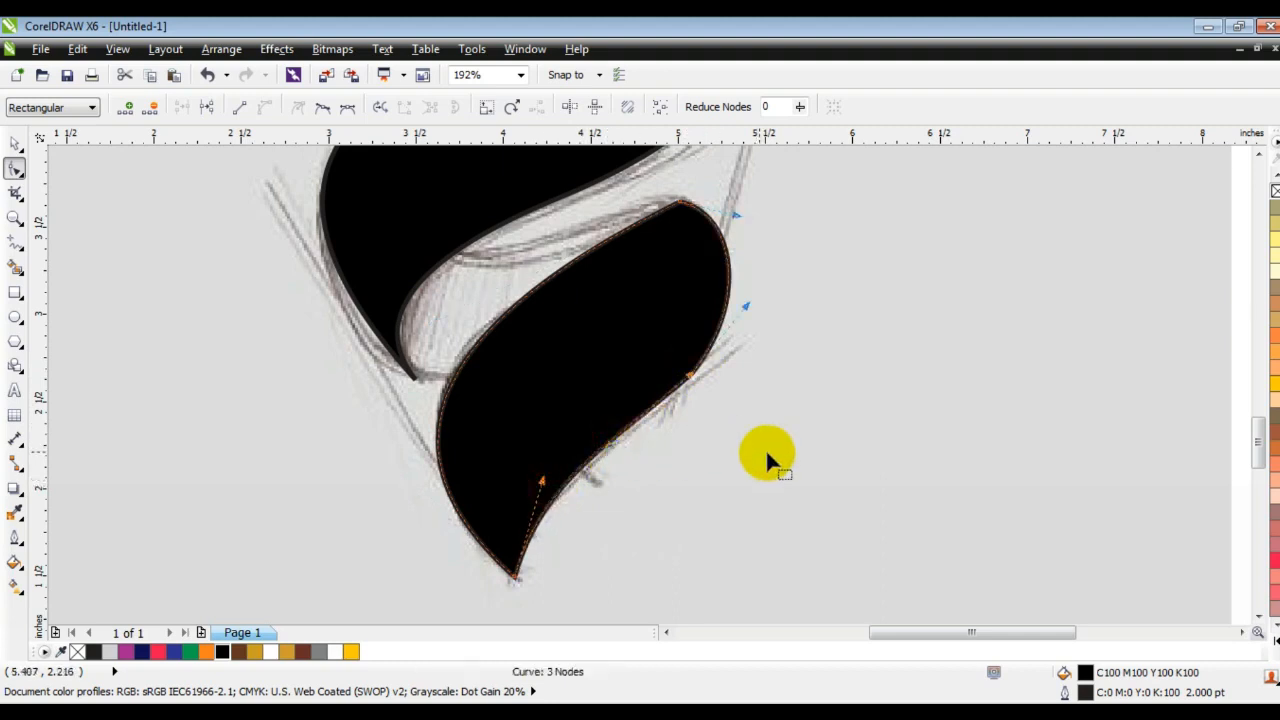
- Draw a closed five-node straight outline over the sketched fold between the two black shapes, overlapping both of them
key("F3")
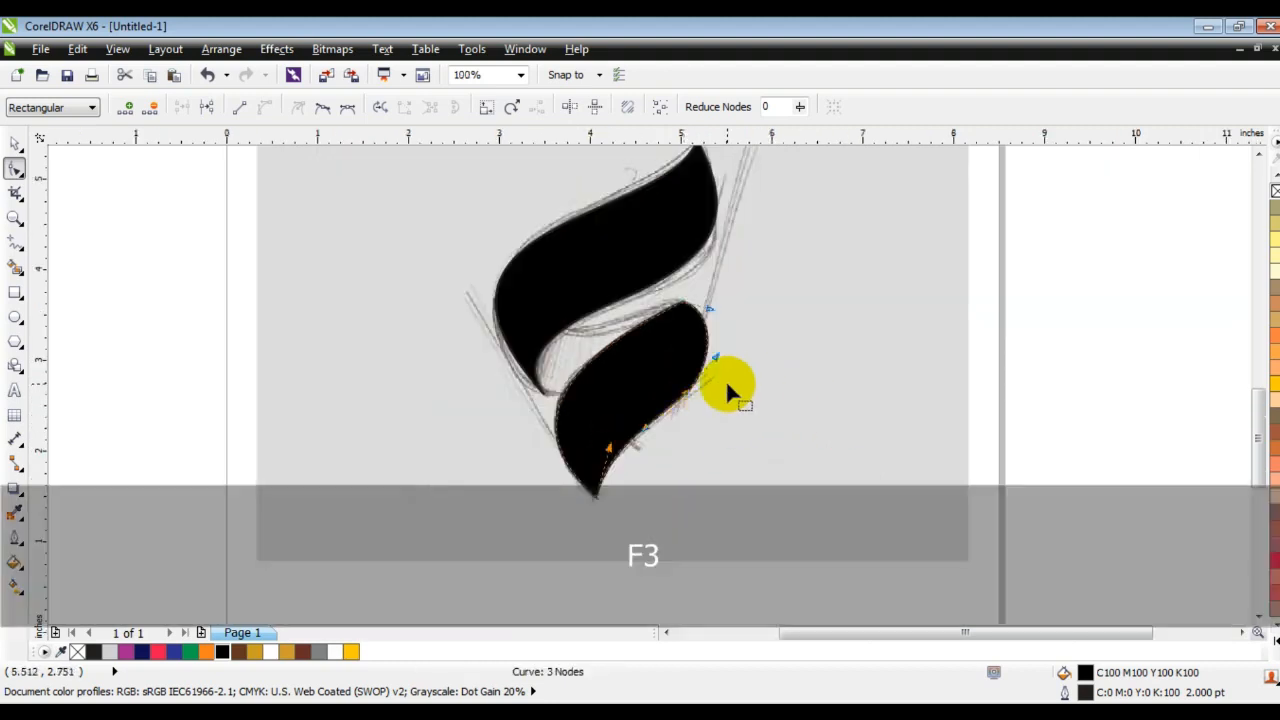
key("F3")
key("Escape")
left_click(15, 217)
left_click_drag(577, 297, 831, 457)
left_click_drag(300, 214, 851, 503)
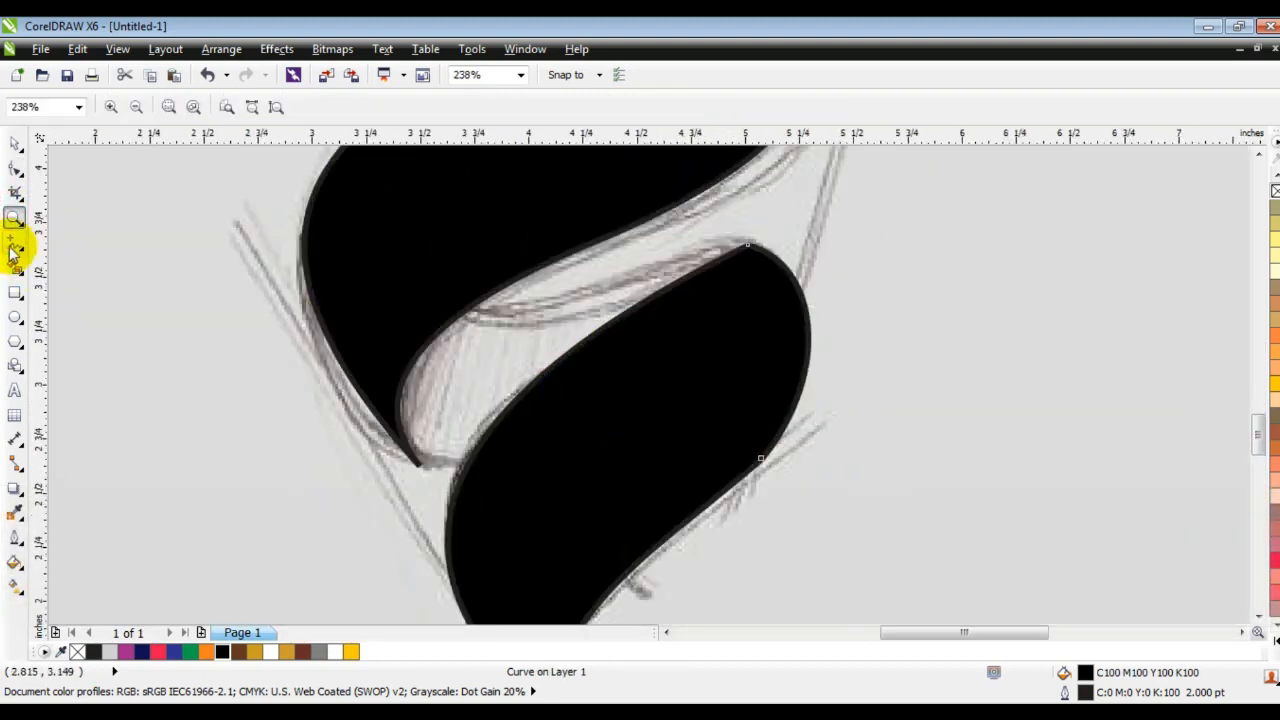
left_click(14, 244)
left_click(748, 244)
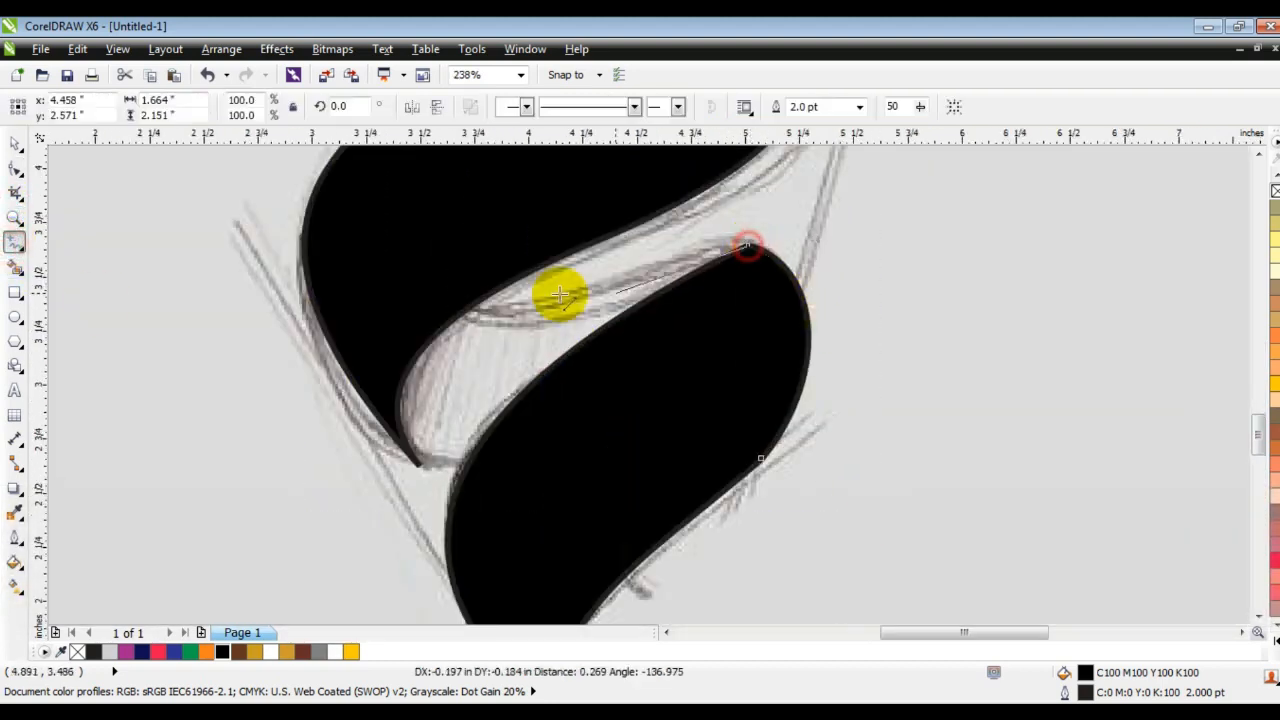
left_click(451, 304)
left_click(375, 375)
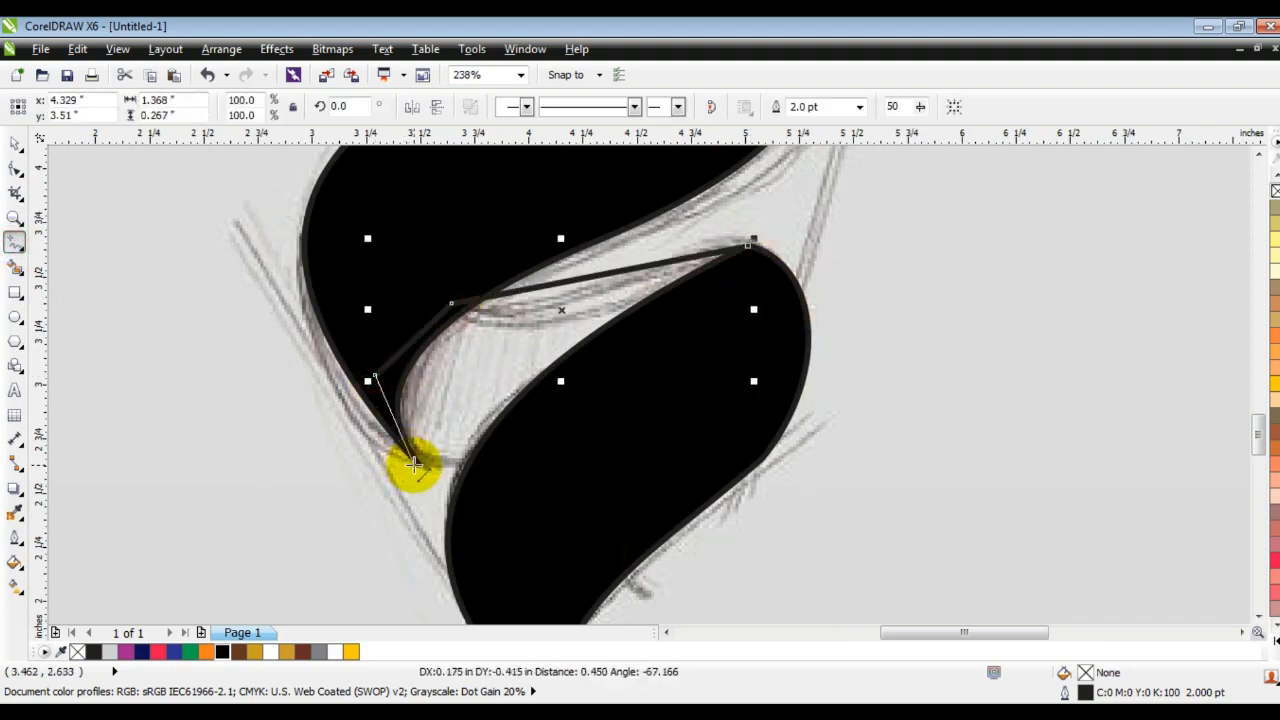
left_click(413, 464)
left_click(471, 465)
left_click(753, 246)
- Convert the fold outline's segments to curves and bend its top and bottom edges to follow the sketch
left_click(15, 168)
left_click_drag(157, 177, 860, 502)
left_click(264, 106)
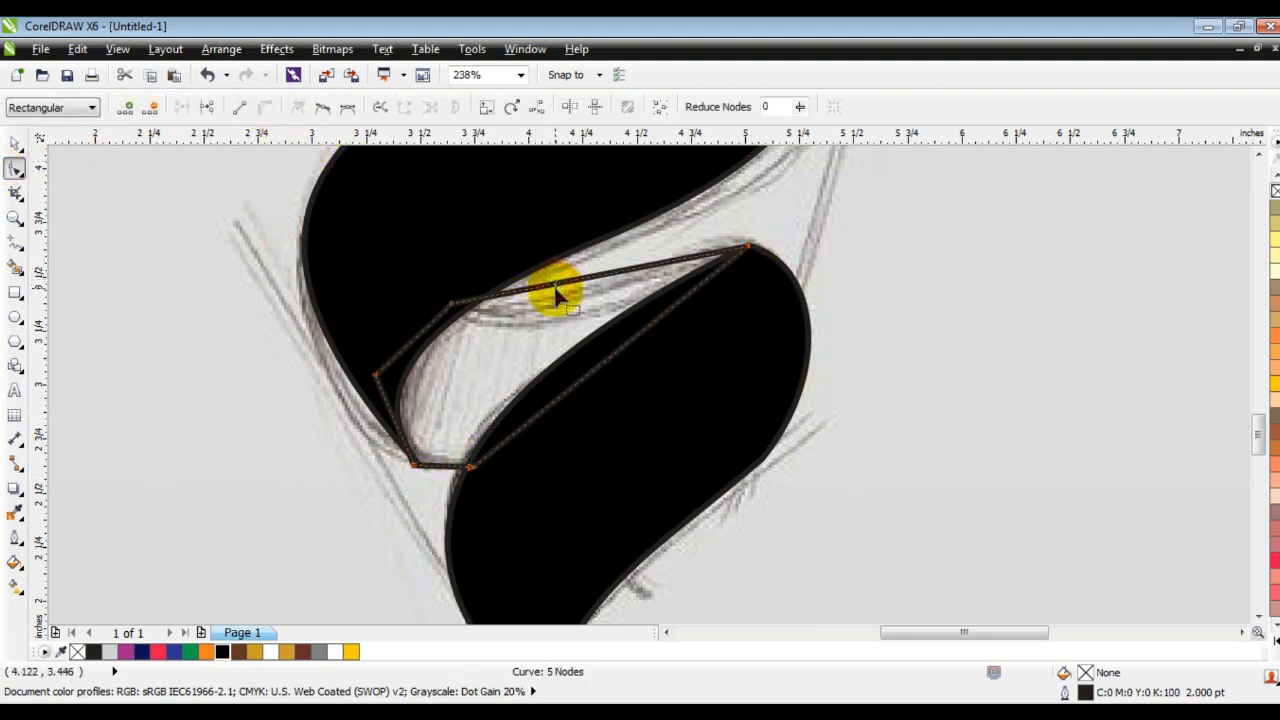
left_click_drag(553, 287, 540, 315)
left_click_drag(660, 290, 657, 251)
left_click_drag(550, 312, 566, 343)
left_click_drag(413, 466, 453, 483)
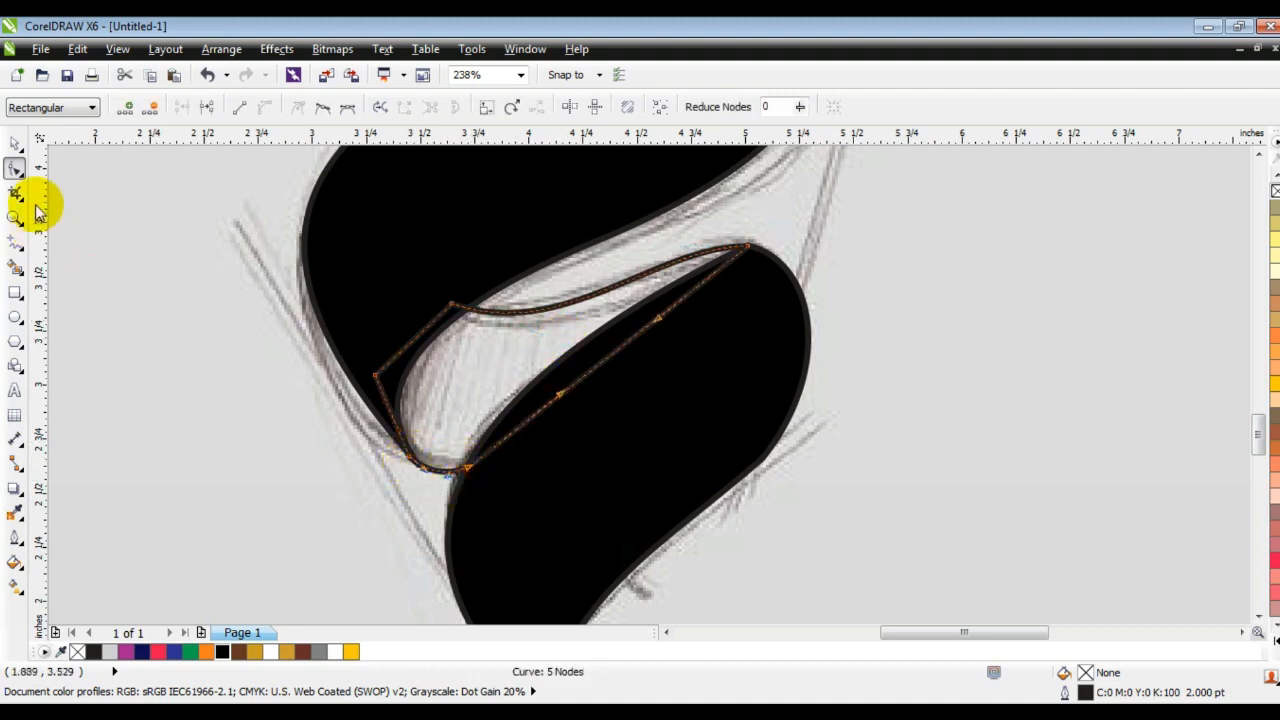
- Fill the fold shape with 60% black grey and place it behind the two black shapes
left_click(15, 143)
left_click(318, 652)
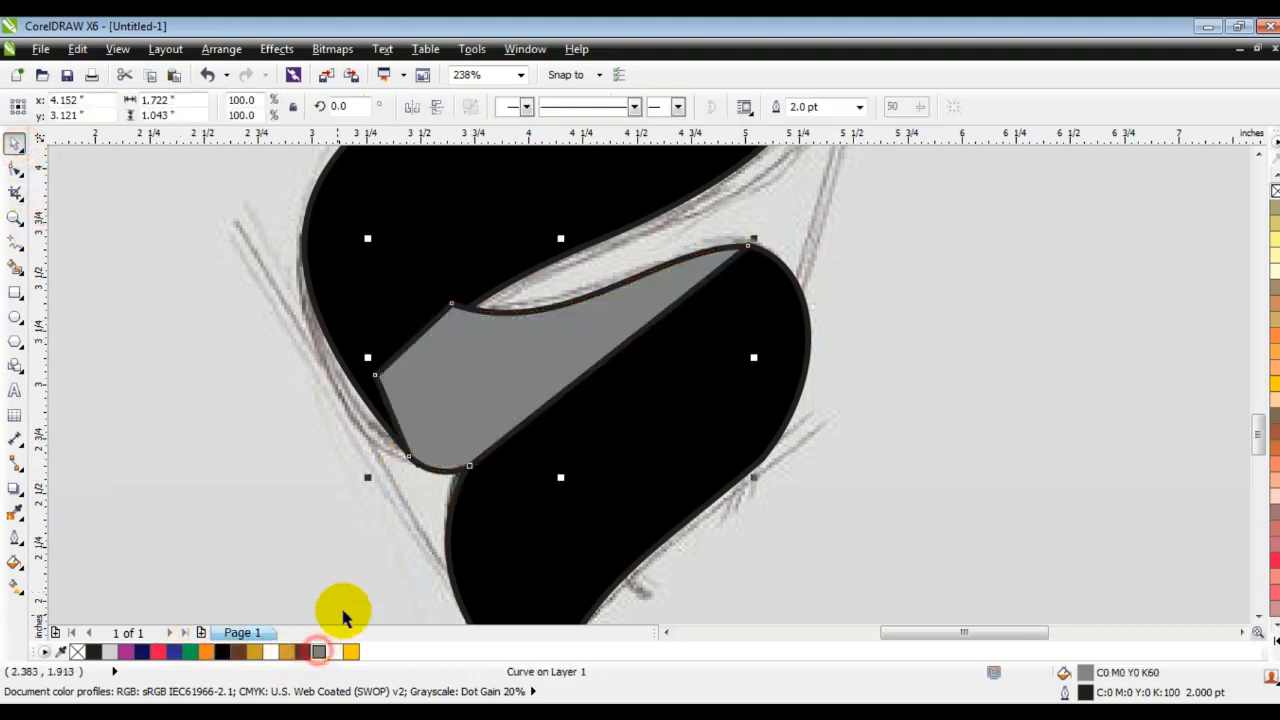
key("ctrl+Page_Down")
- Select all three traced shapes and move them horizontally off the sketch into the empty area right of the page
key("F3")
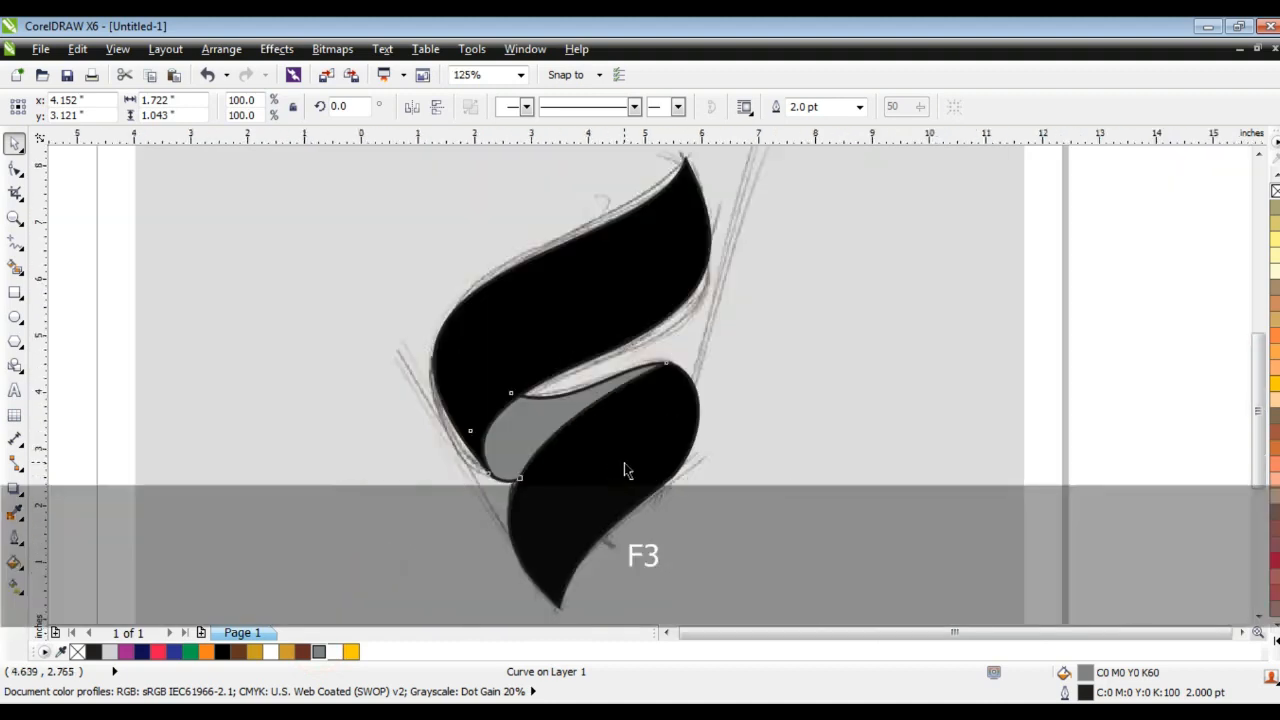
key("F3")
key("Escape")
left_click_drag(914, 271, 508, 548)
left_click_drag(625, 458, 993, 458)
left_click(1071, 486)
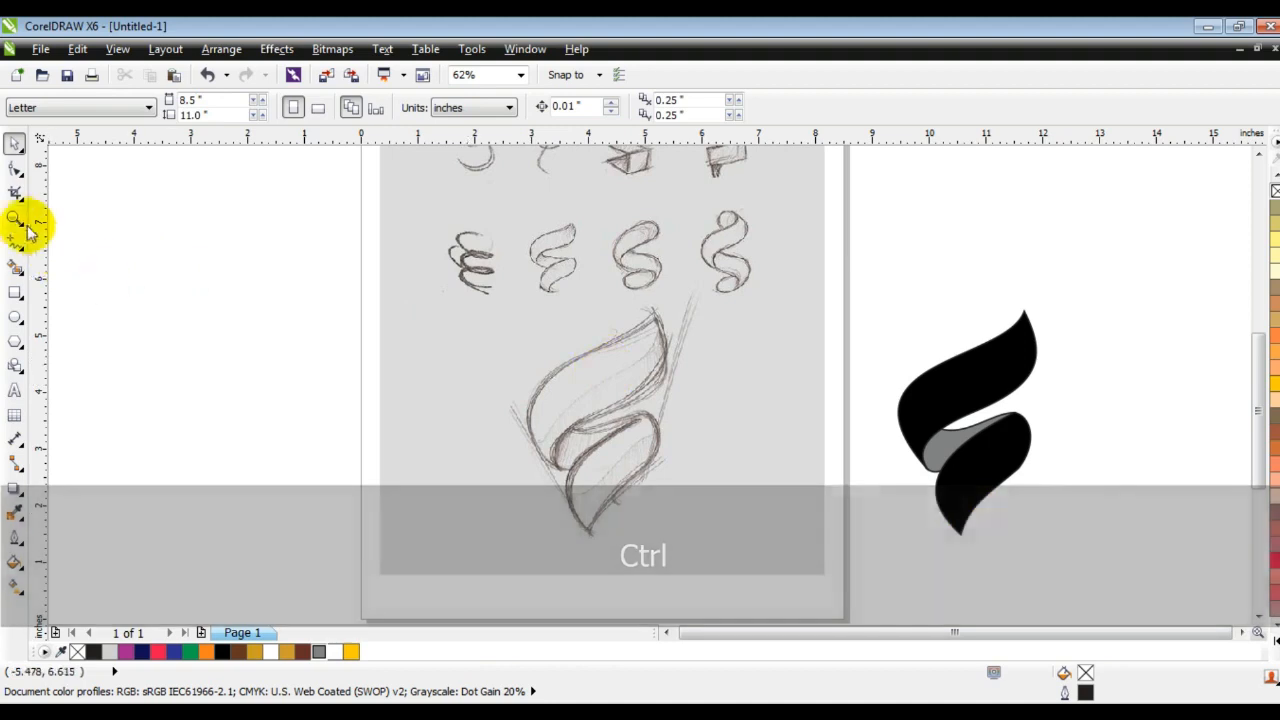
- Remove the outlines from the two black ribbon shapes and the grey fold shape
left_click(15, 218)
left_click_drag(833, 279, 1160, 578)
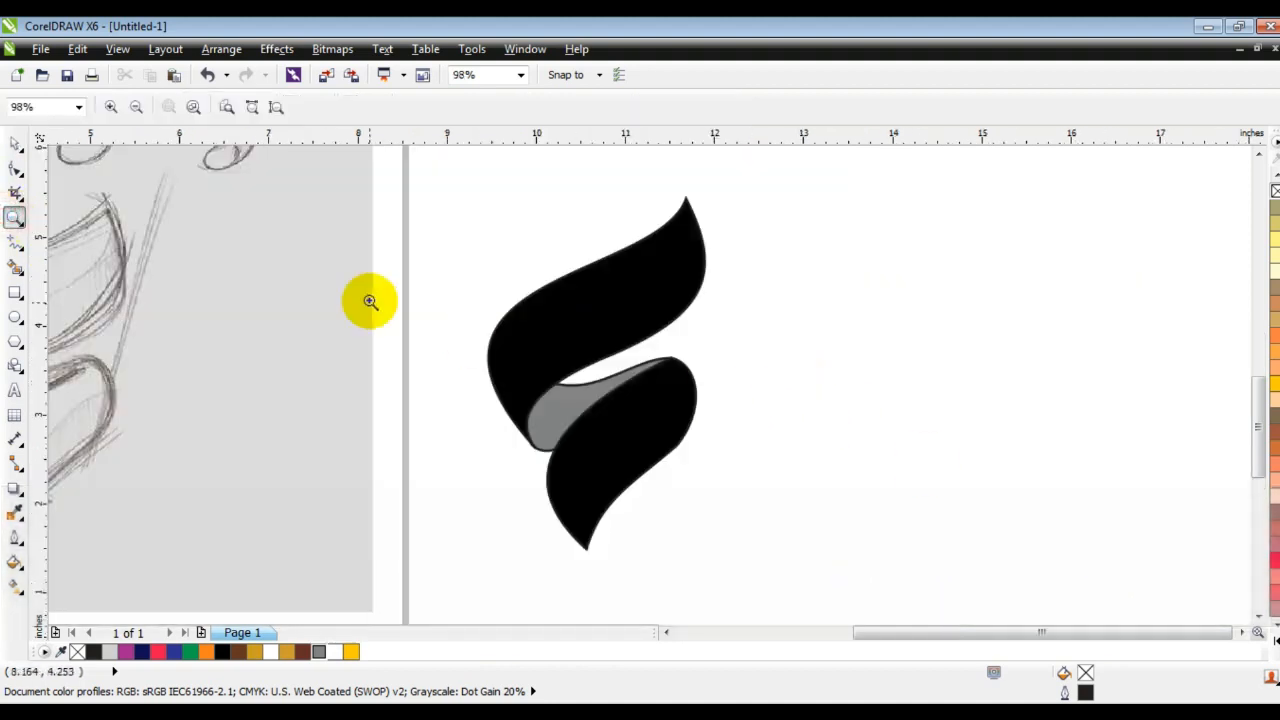
left_click(15, 143)
left_click(655, 310)
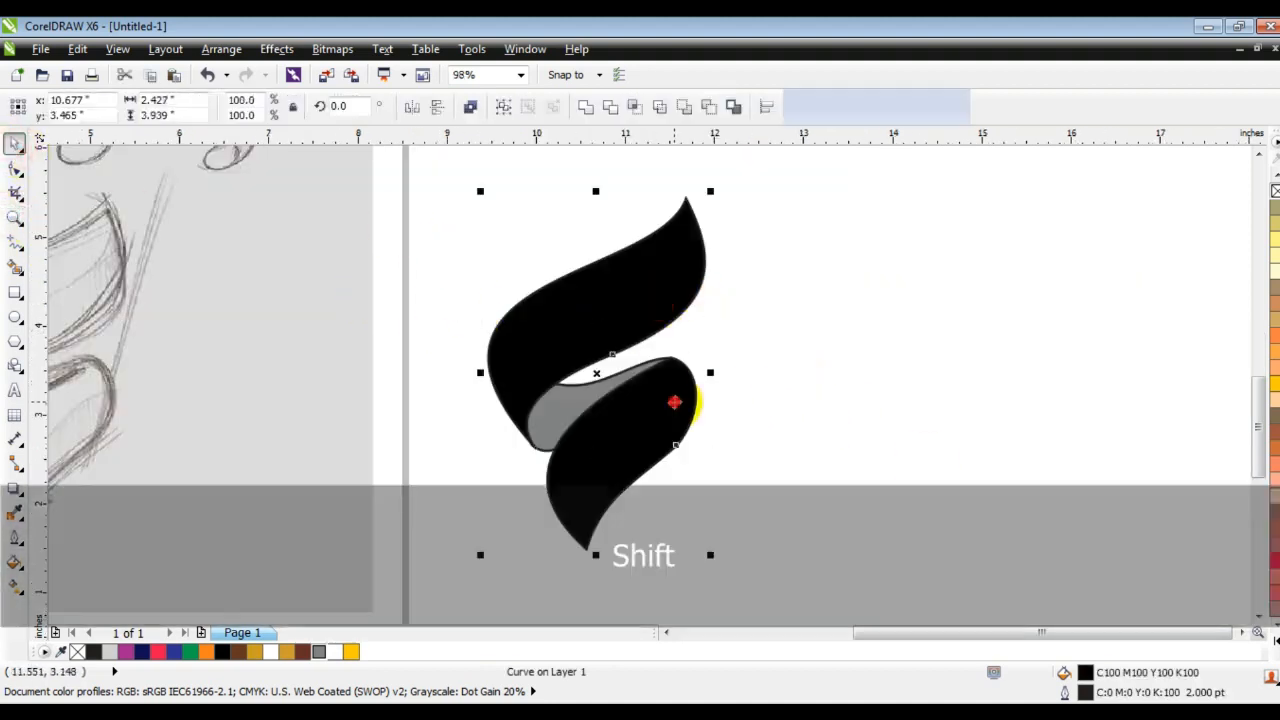
left_click(575, 408, "shift")
left_click(986, 343)
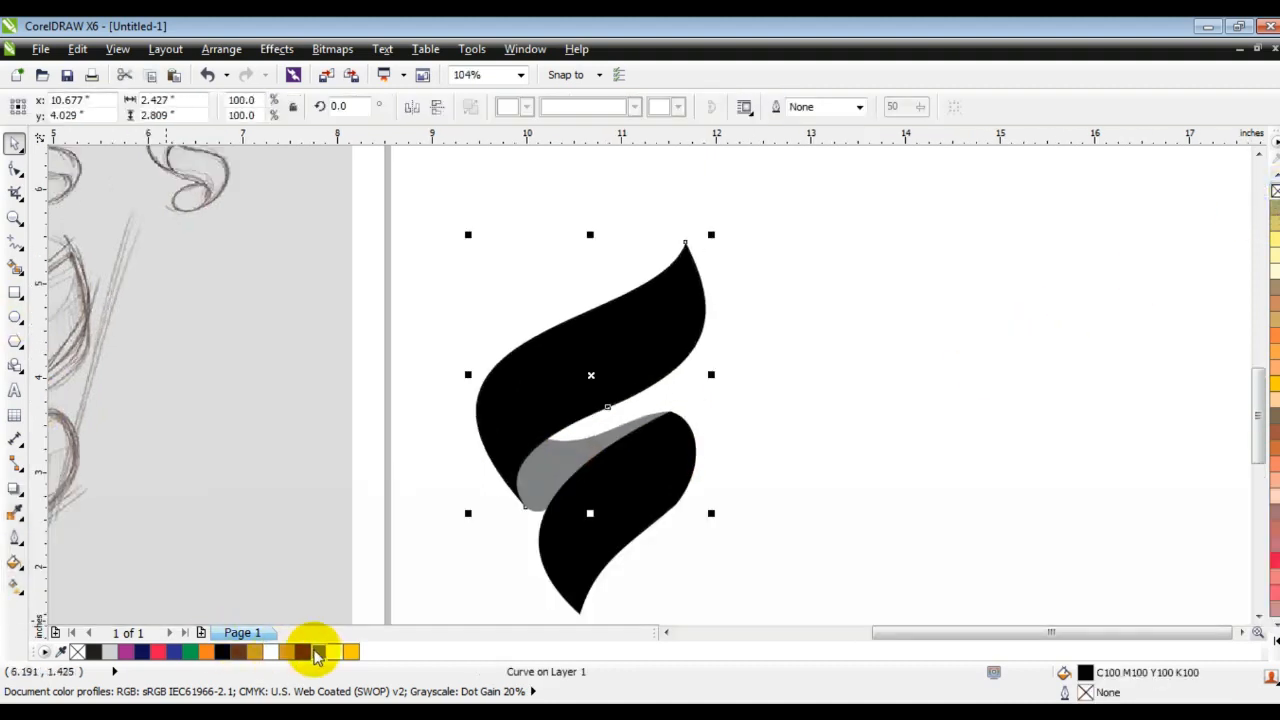
- Fill the upper and lower ribbon shapes with 20% black, keeping the fold in its darker grey
left_click(319, 651)
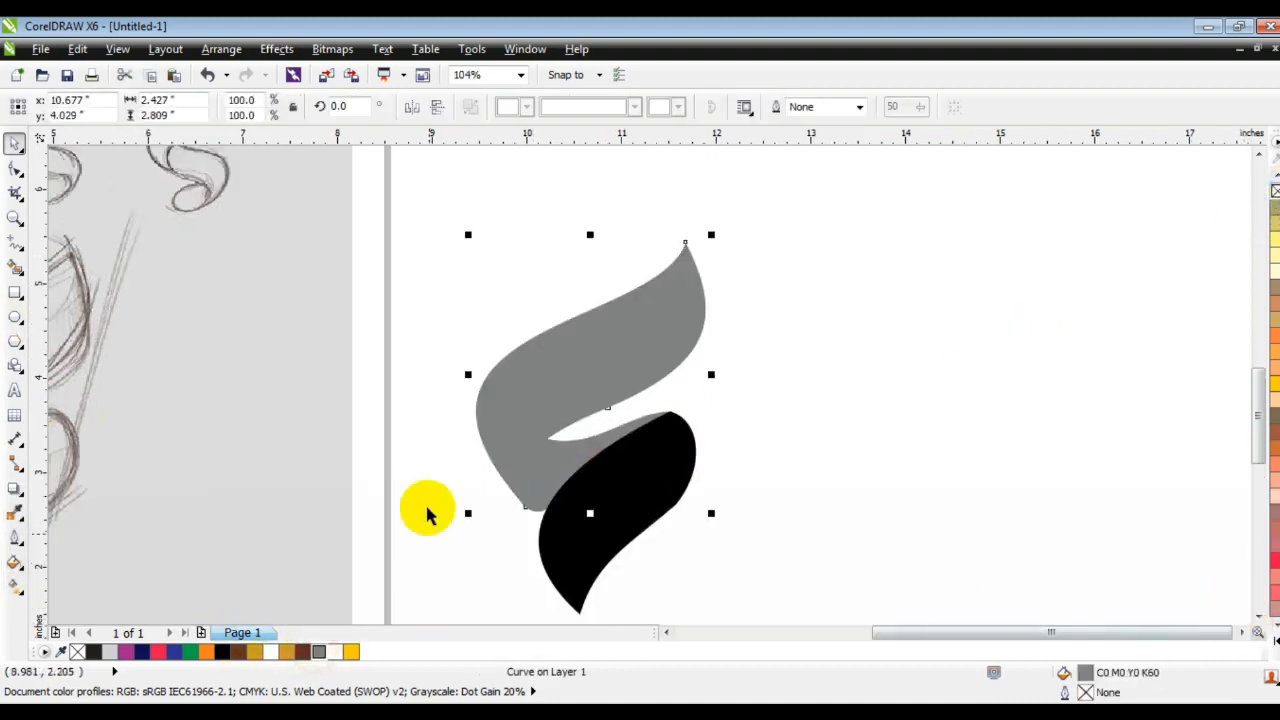
left_click(111, 653)
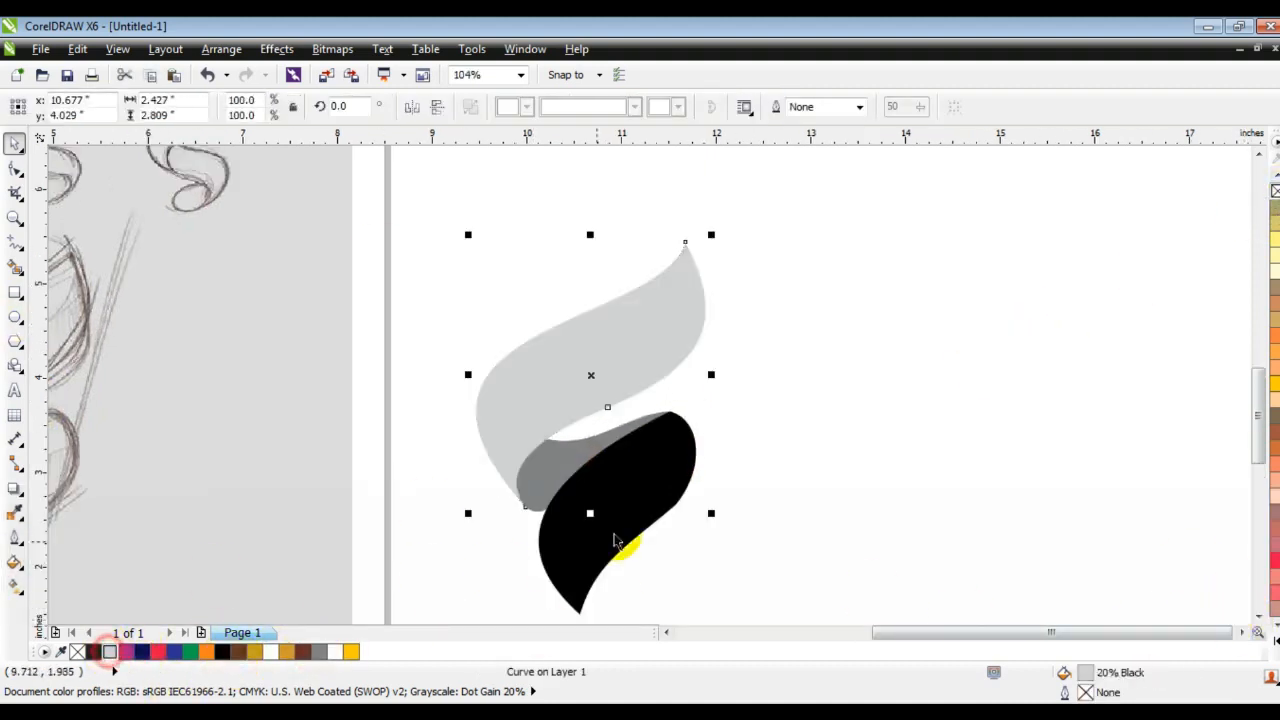
left_click(617, 511)
left_click(111, 652)
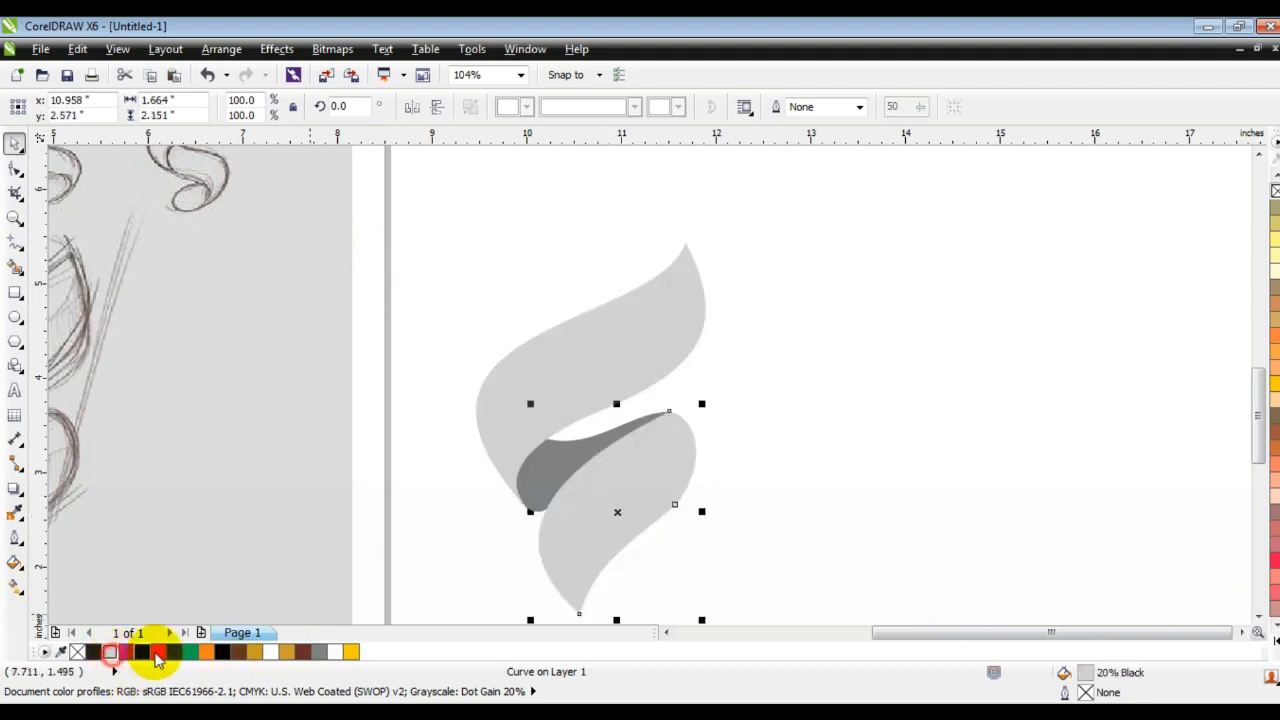
- Give both ribbon shapes and the fold between them a black hairline outline
left_click(780, 494)
left_click_drag(776, 210, 447, 610)
right_click(228, 651)
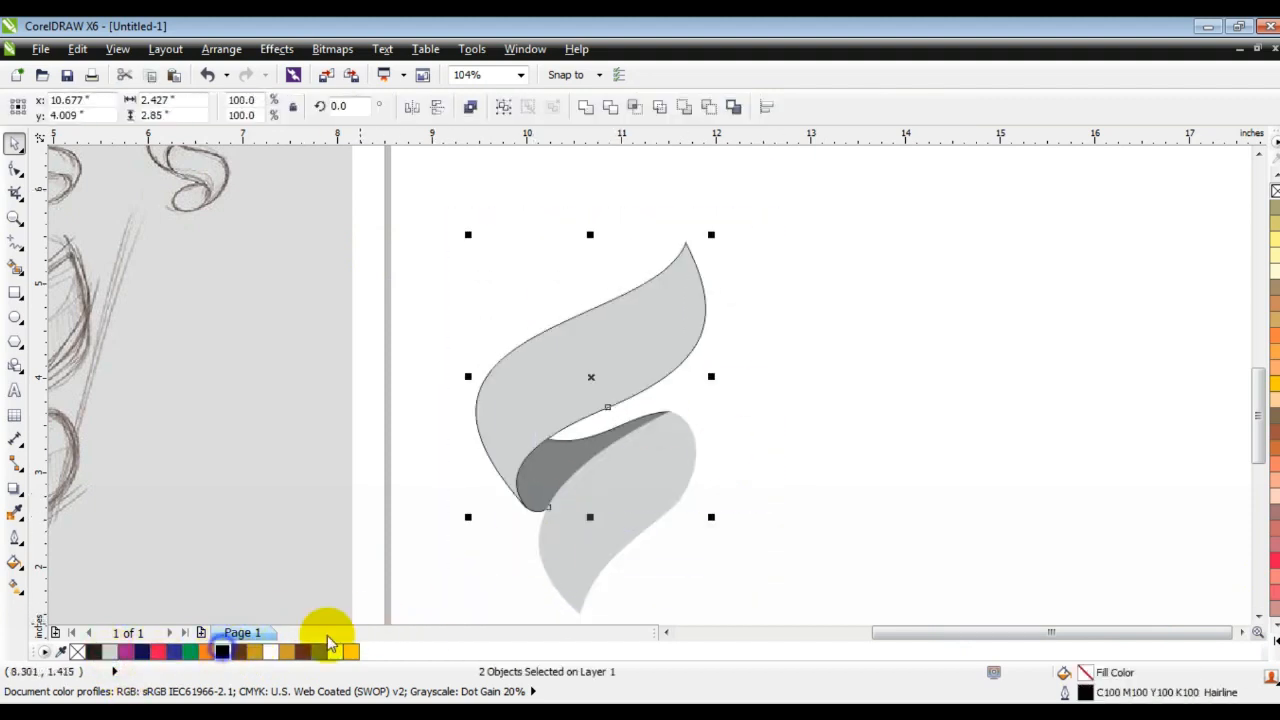
left_click(618, 480)
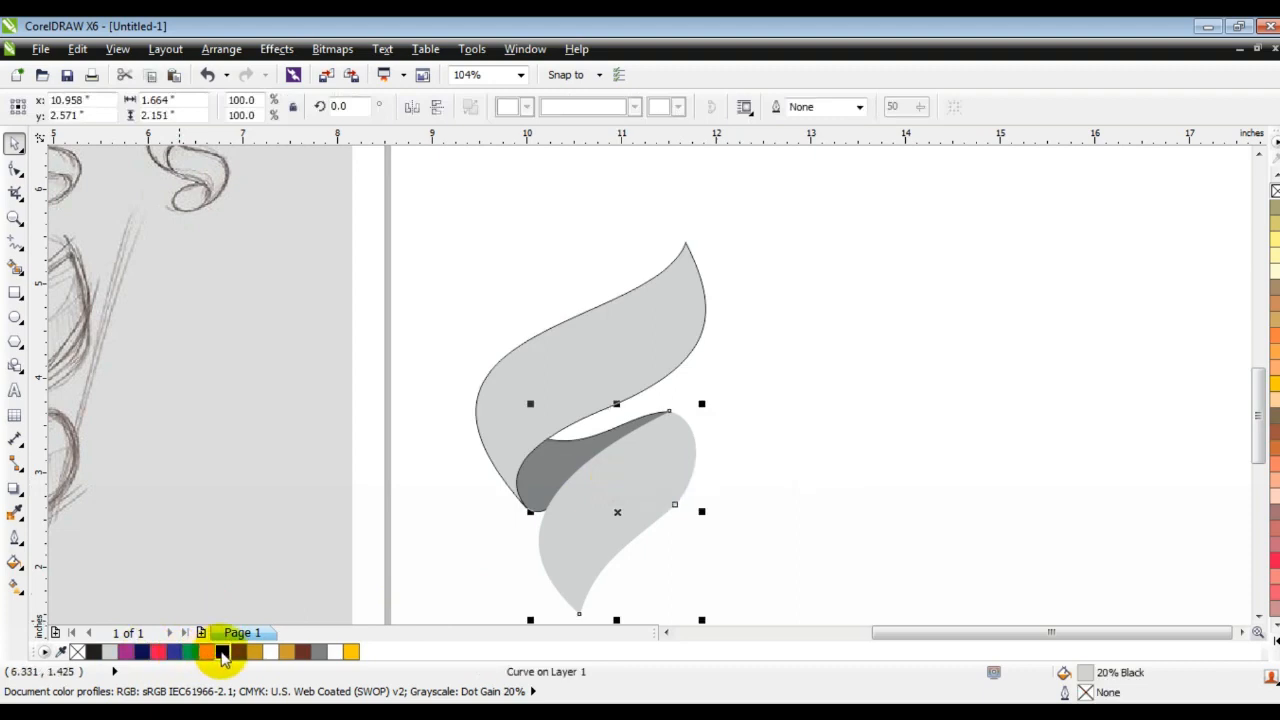
right_click(223, 651)
left_click(798, 480)
- Draw a straight-segment line through the upper ribbon's top tip and lower corner, extending beyond the shape at both ends
left_click(14, 217)
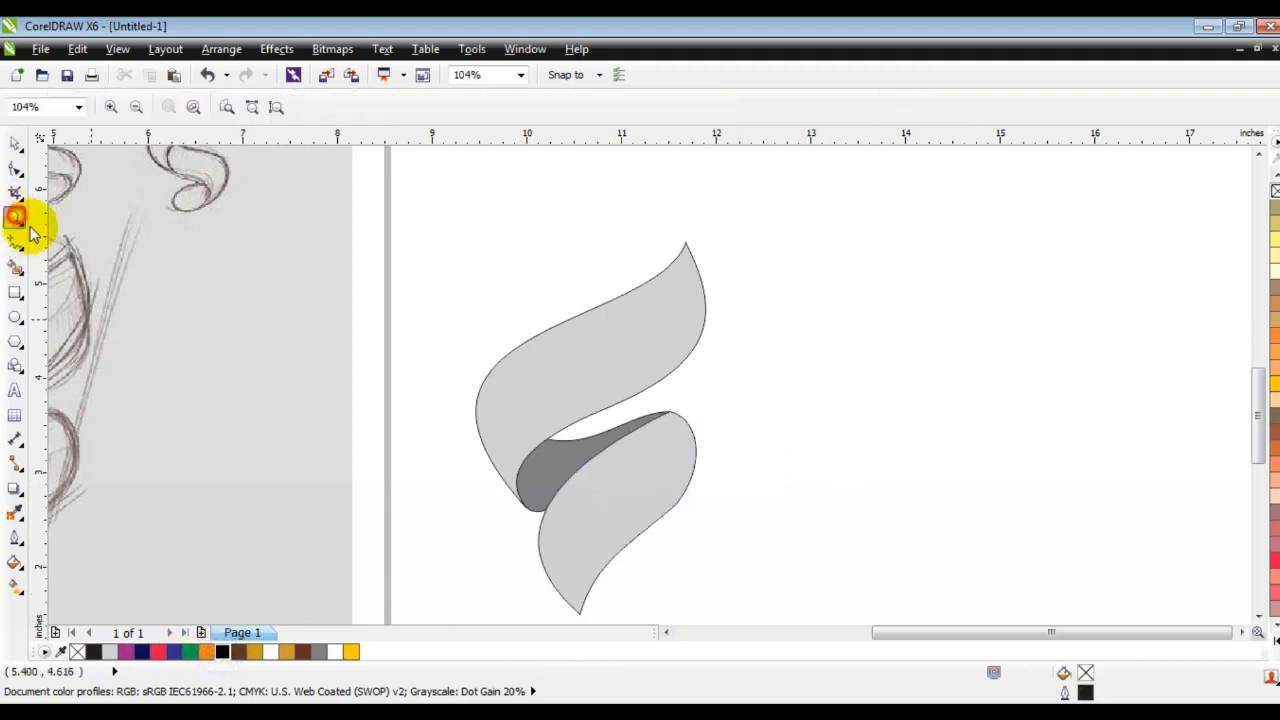
left_click_drag(415, 192, 779, 481)
left_click(14, 243)
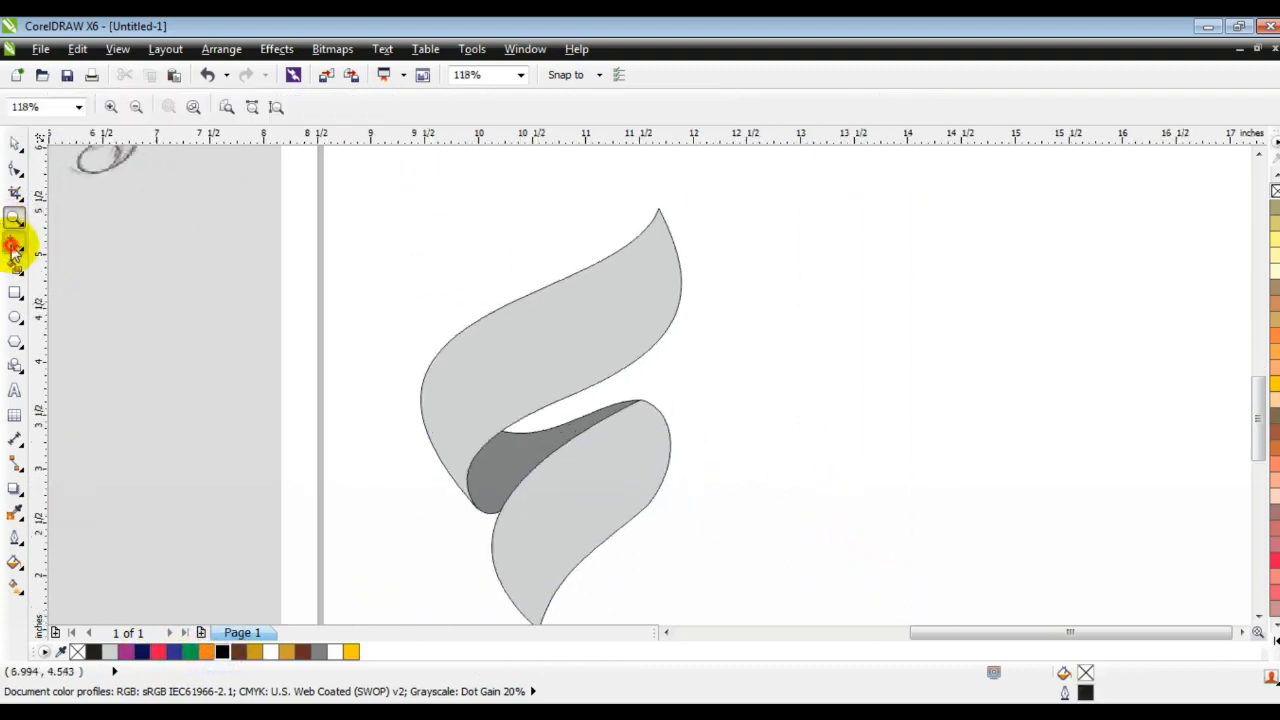
mouse_move(658, 168)
left_mouse_down()
mouse_move(658, 214)
mouse_move(580, 366)
mouse_move(475, 503)
mouse_move(448, 578)
left_mouse_up()
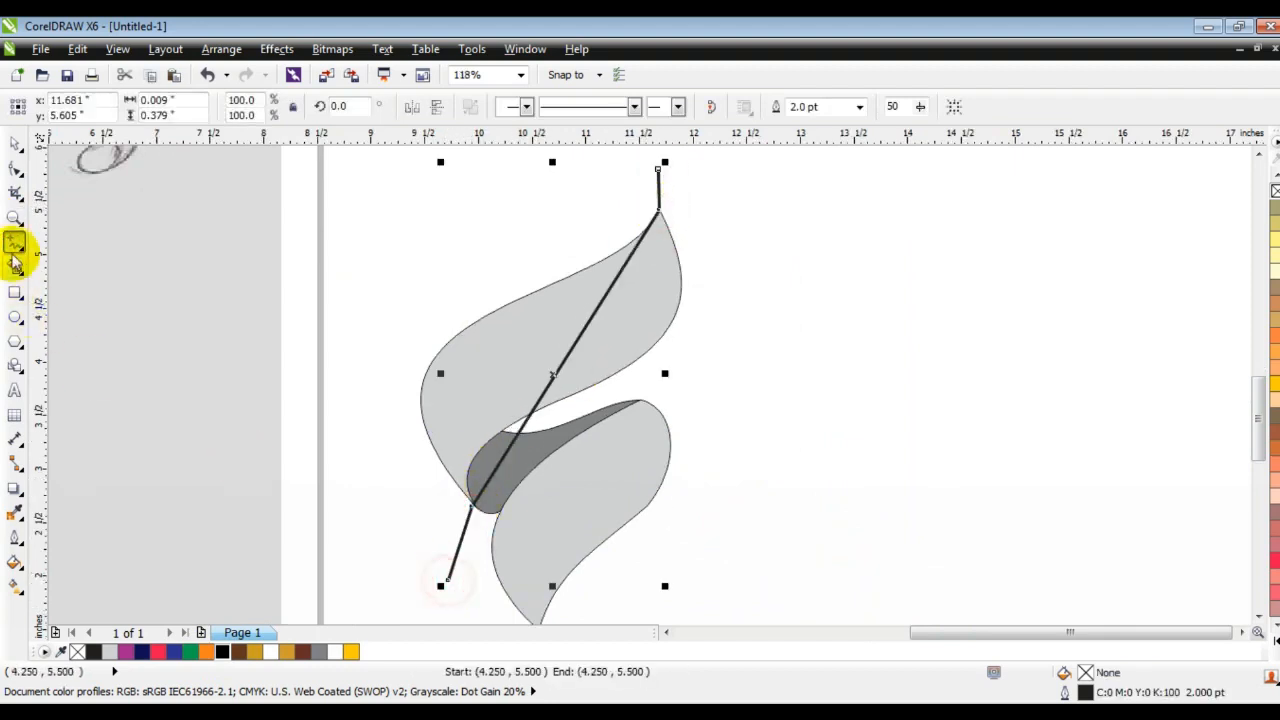
- Convert the upper ribbon's dividing line to curves and bend its middle segment into an S following the ribbon's edges
left_click(14, 168)
left_click_drag(548, 380, 728, 555)
left_click(374, 456)
left_click_drag(536, 418, 540, 372)
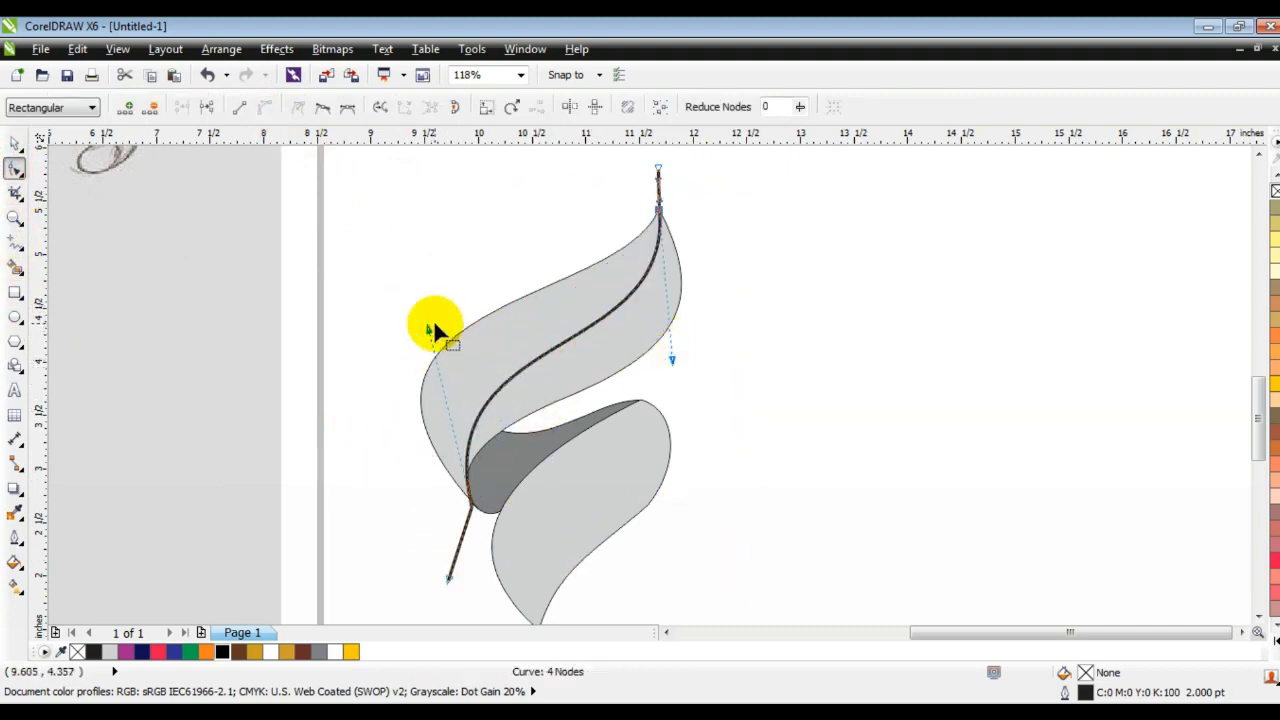
left_click_drag(428, 333, 363, 313)
left_click_drag(670, 360, 677, 380)
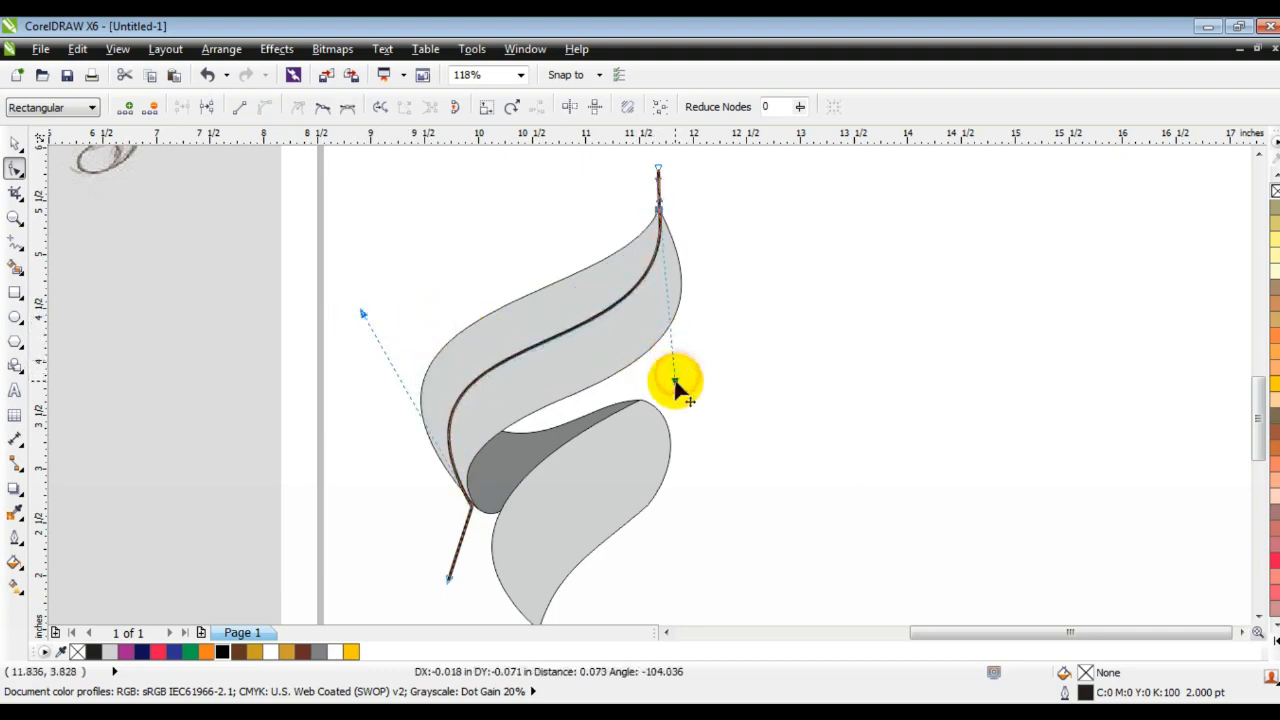
- Draw a second dividing line across the lower ribbon from outside its upper right edge to just below its bottom tip
left_click(14, 244)
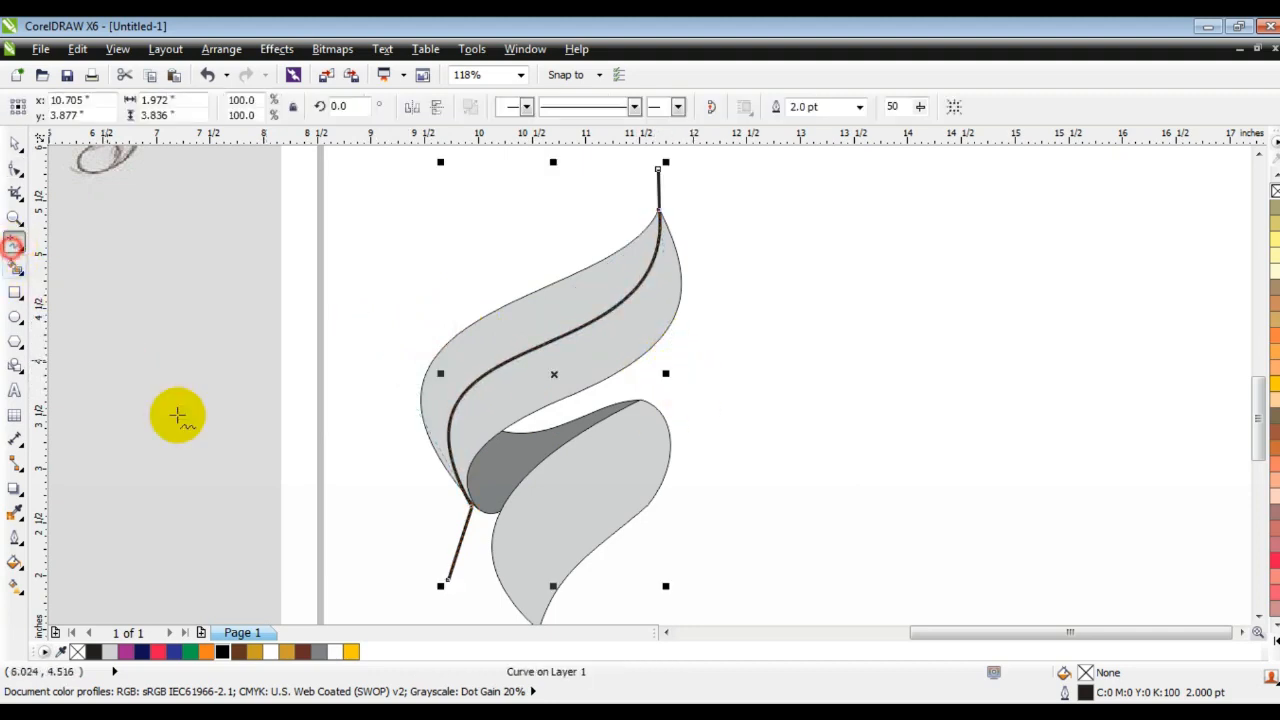
left_click(1257, 620)
left_click(688, 321)
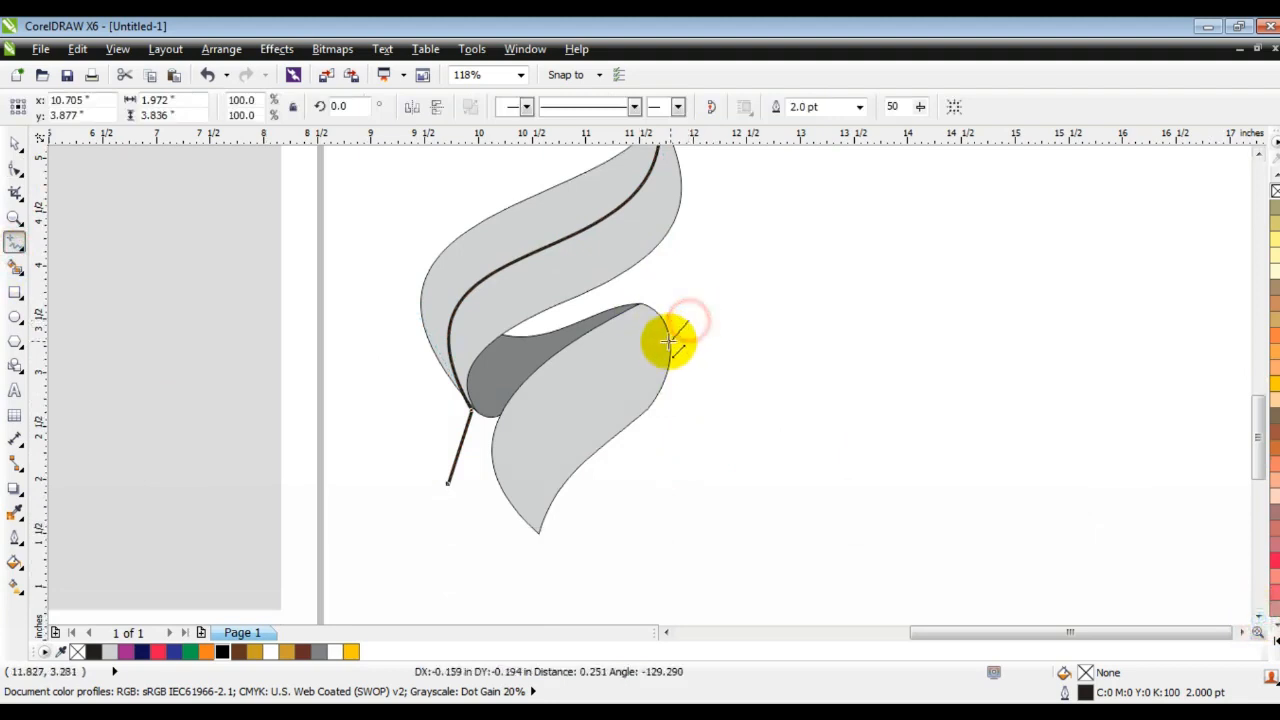
left_click(540, 537)
left_click(540, 537)
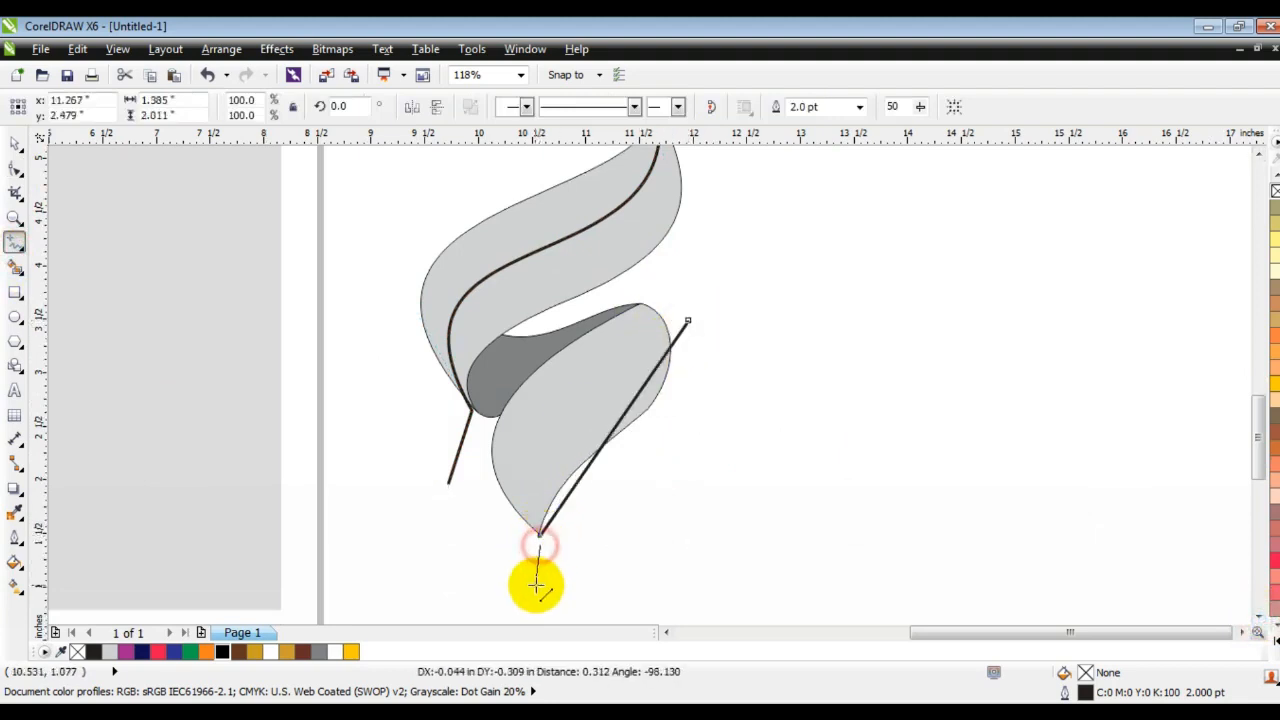
left_click(540, 545)
- Convert the lower ribbon's dividing line to curves and bend it to follow the ribbon's upper edge
left_click(15, 170)
left_click_drag(363, 280, 837, 609)
left_click_drag(592, 453, 540, 422)
left_click_drag(682, 277, 748, 356)
left_click_drag(592, 353, 597, 361)
left_click_drag(687, 313, 687, 320)
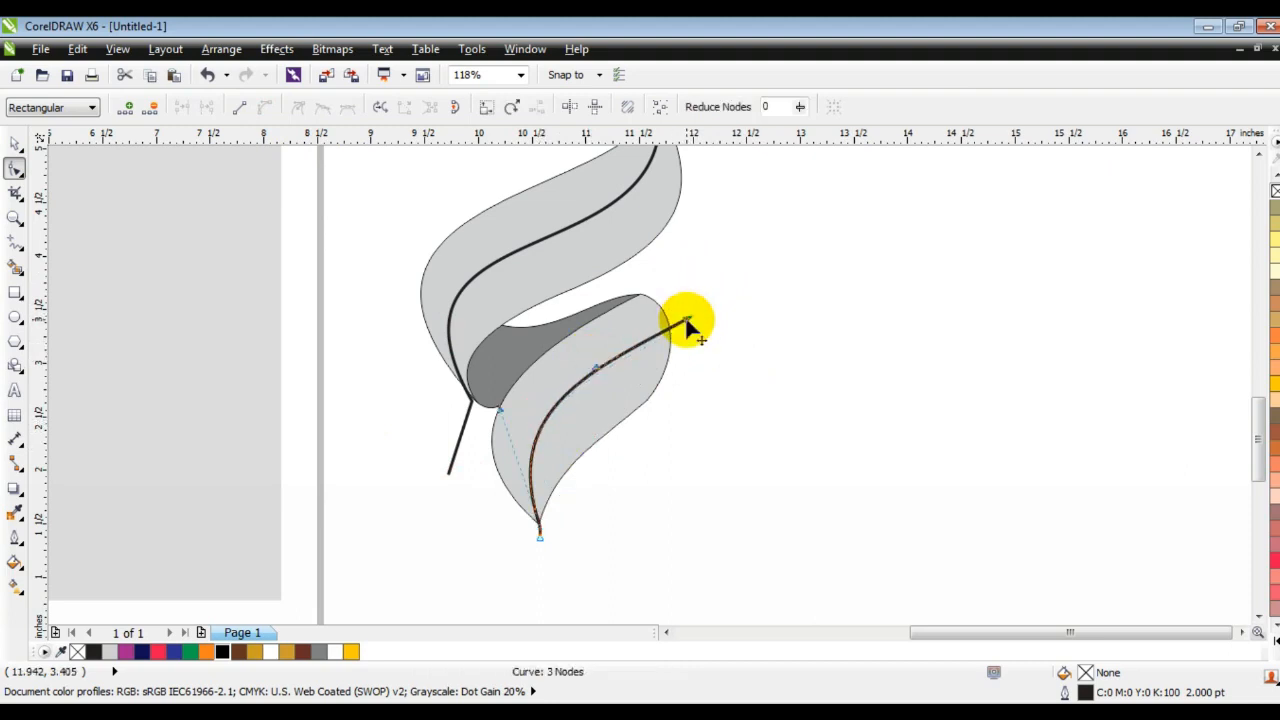
- Use Smart Fill to fill the two halves of each divided ribbon with 80% black
left_click(13, 147)
left_click(940, 377)
key("F3")
key("Escape")
left_click_drag(643, 449, 371, 161)
key("shift+F2")
key("Escape")
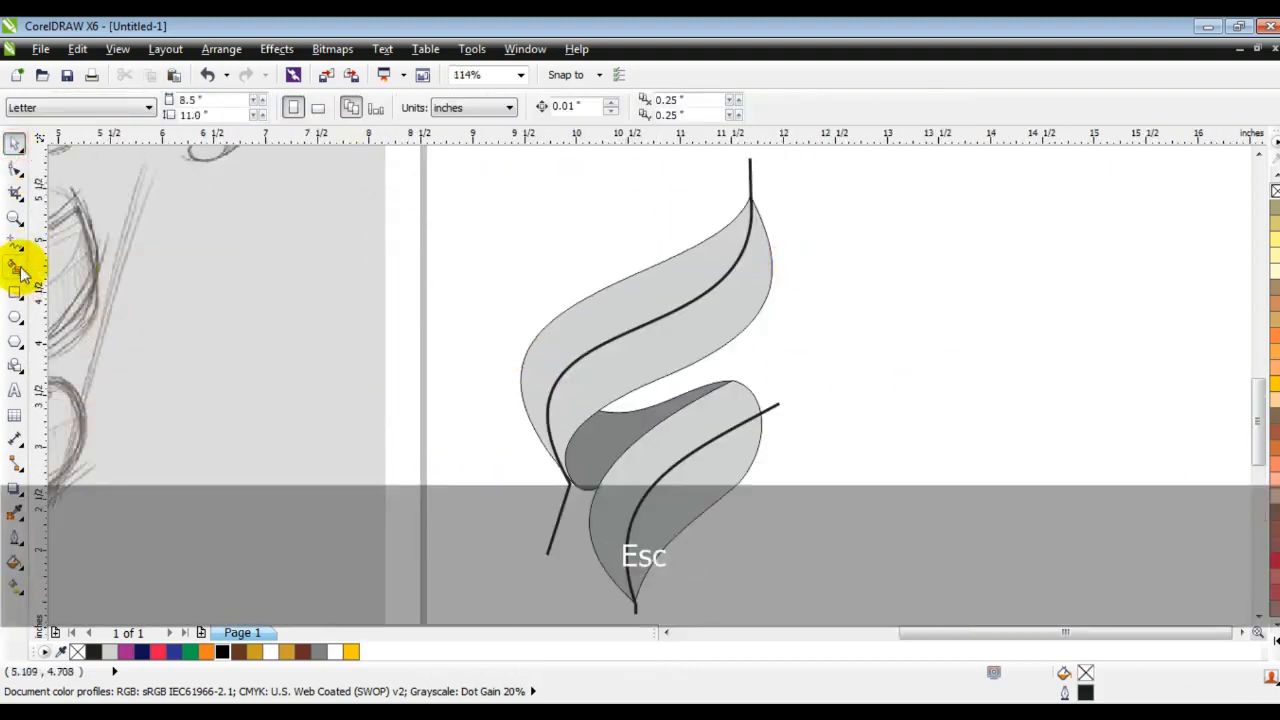
left_click(15, 265)
left_click(207, 107)
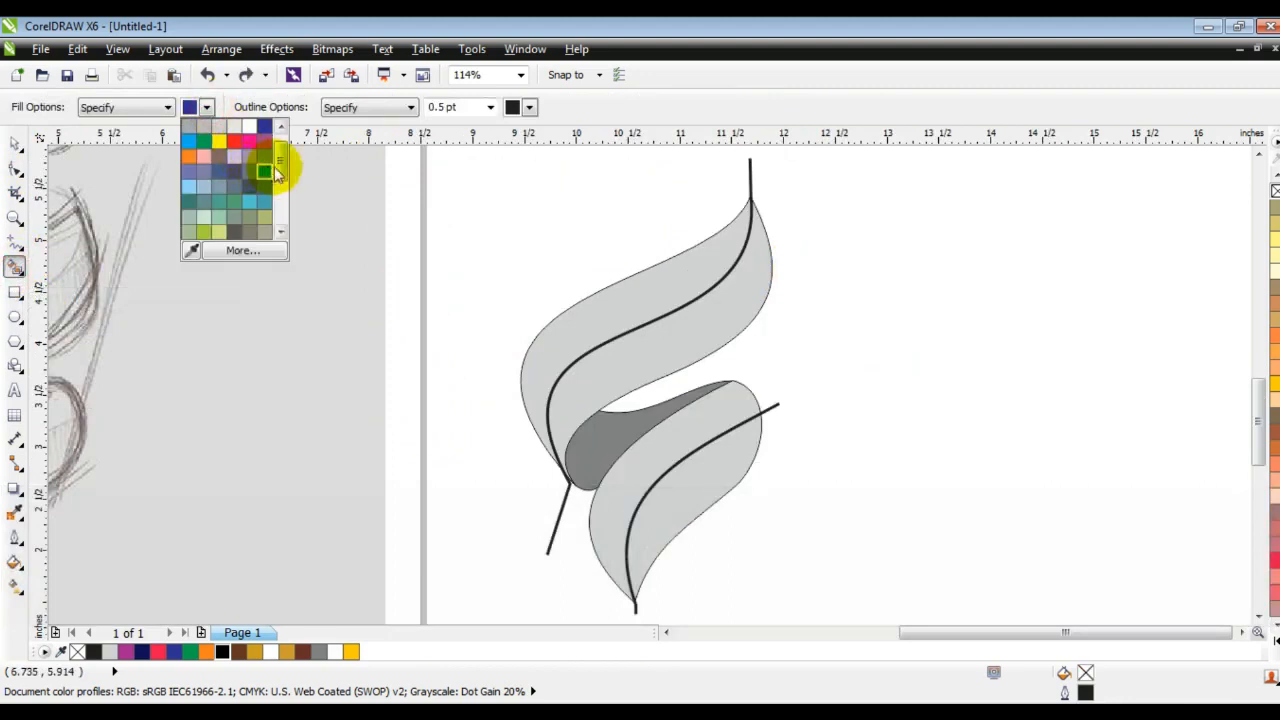
left_click_drag(277, 171, 279, 148)
left_click(222, 127)
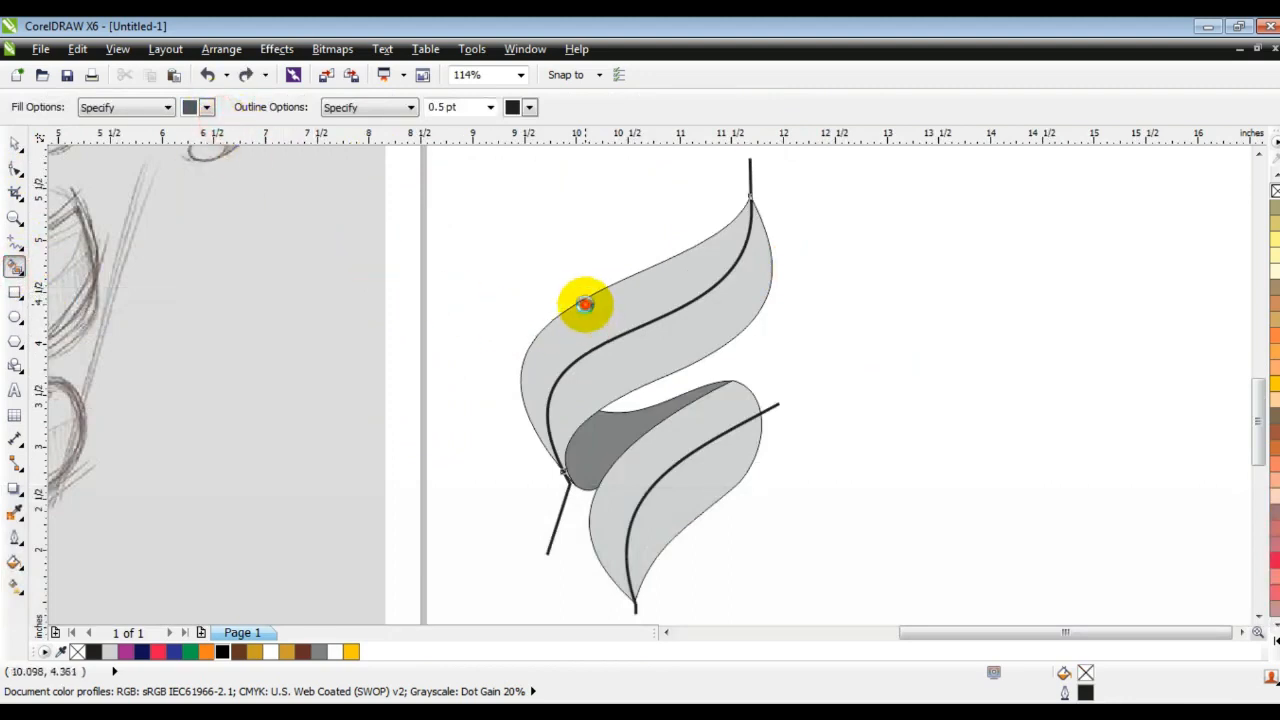
left_click(585, 298)
left_click(618, 343)
left_click(698, 436)
left_click(713, 462)
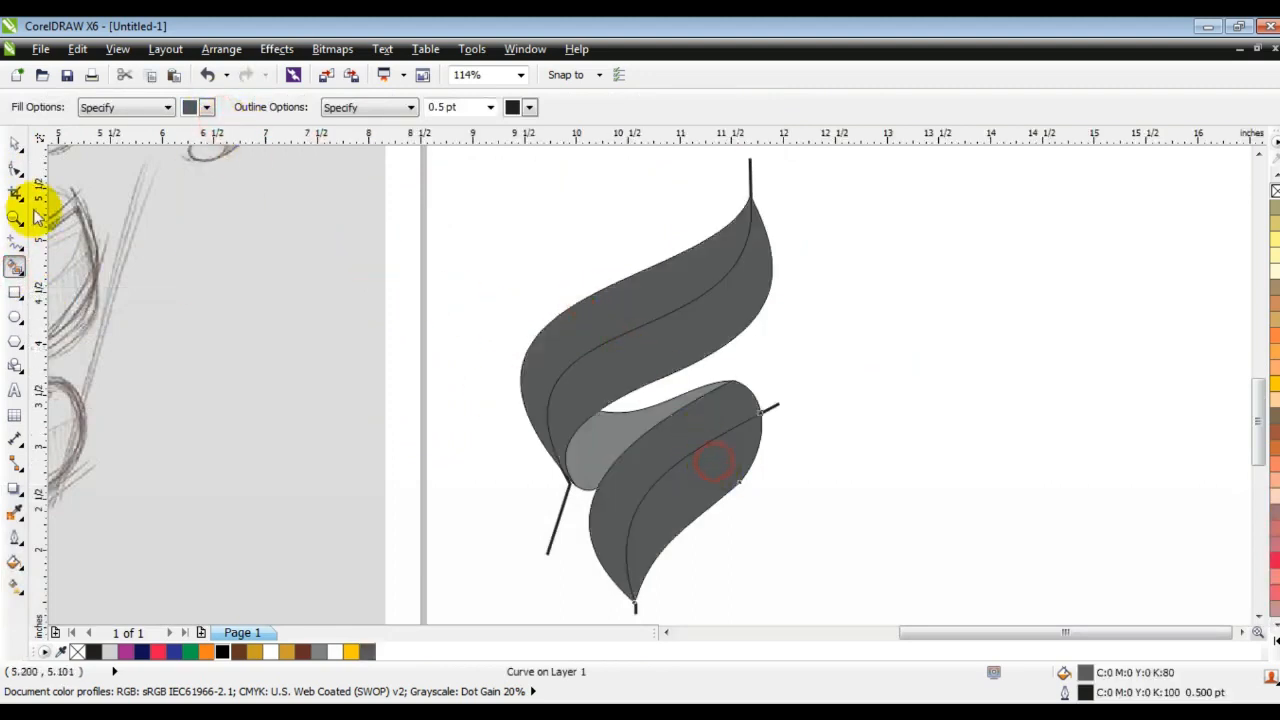
- Delete the two dividing lines that stick out of the upper and lower ribbons
left_click(15, 143)
left_click(780, 407)
key("Delete")
left_click(563, 504)
key("Delete")
- Select the whole logo and move it farther right, away from the sketch page
left_click(567, 335)
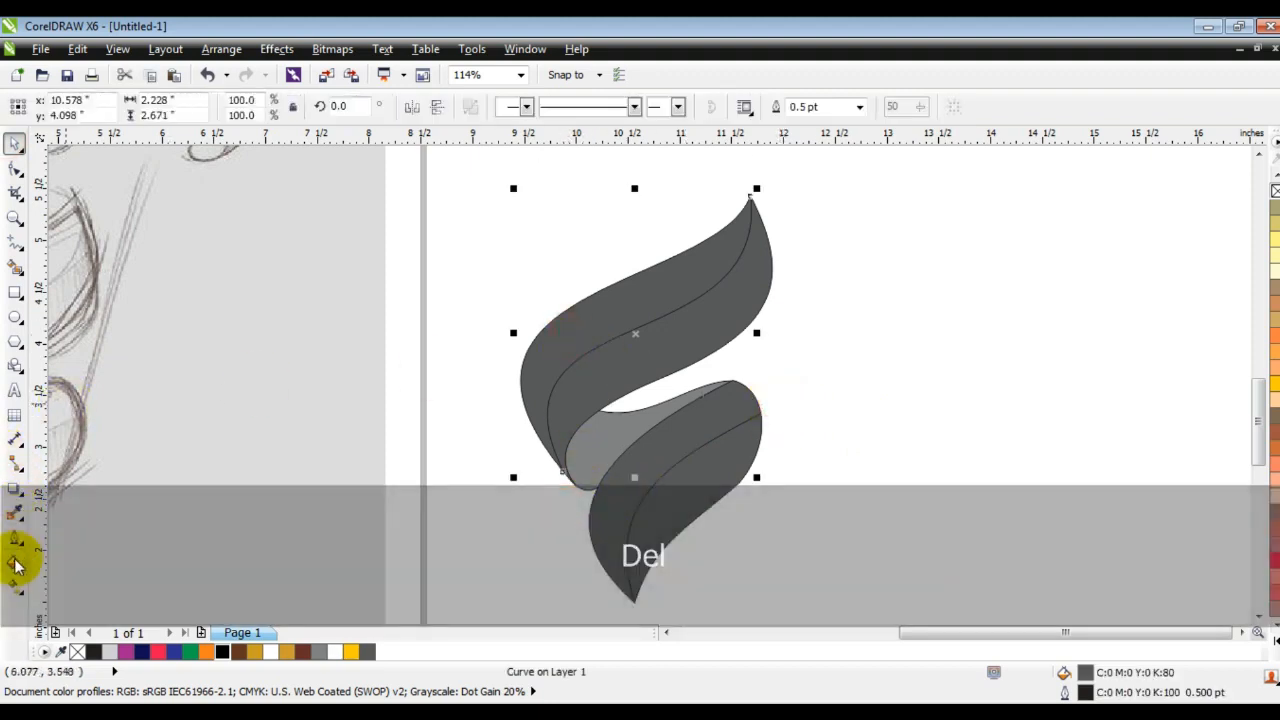
key("Delete")
key("F3")
left_click(260, 317)
left_click_drag(686, 234, 384, 564)
left_click_drag(557, 416, 857, 350)
- Place a black-filled rectangle about 8.5 by 5.7 inches behind the logo as a background
left_click(14, 295)
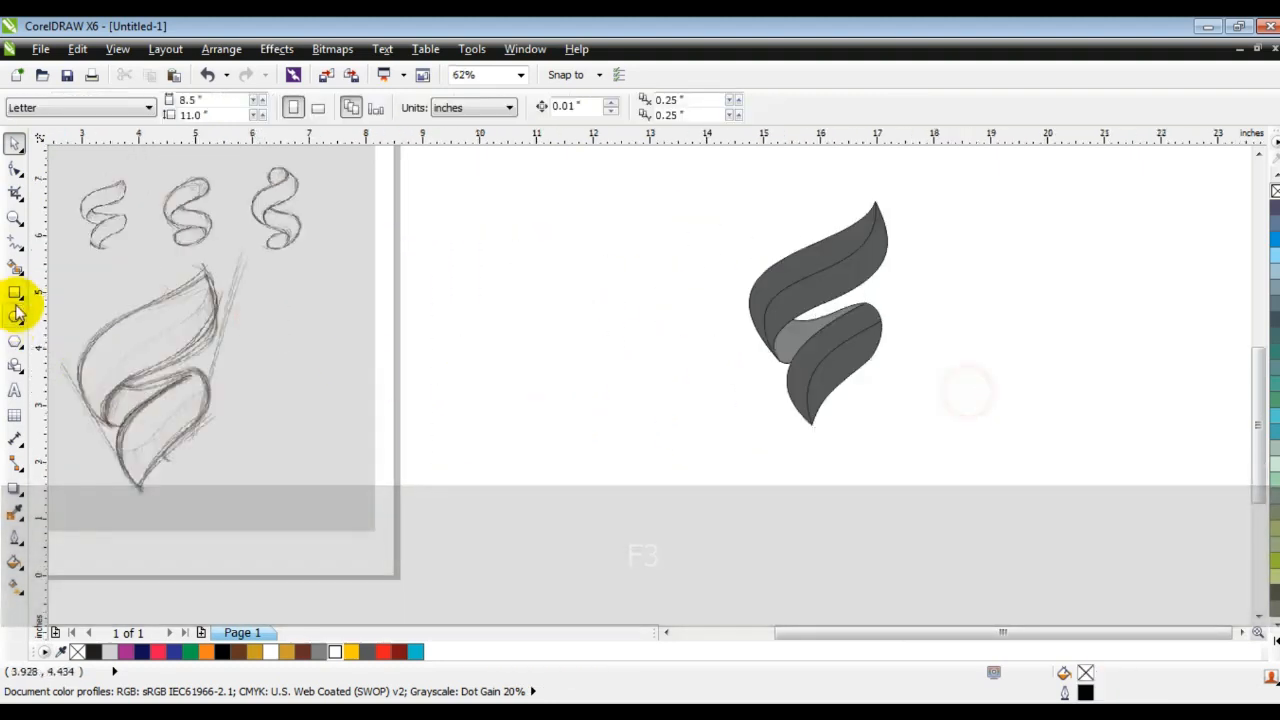
left_click_drag(575, 489, 1063, 160)
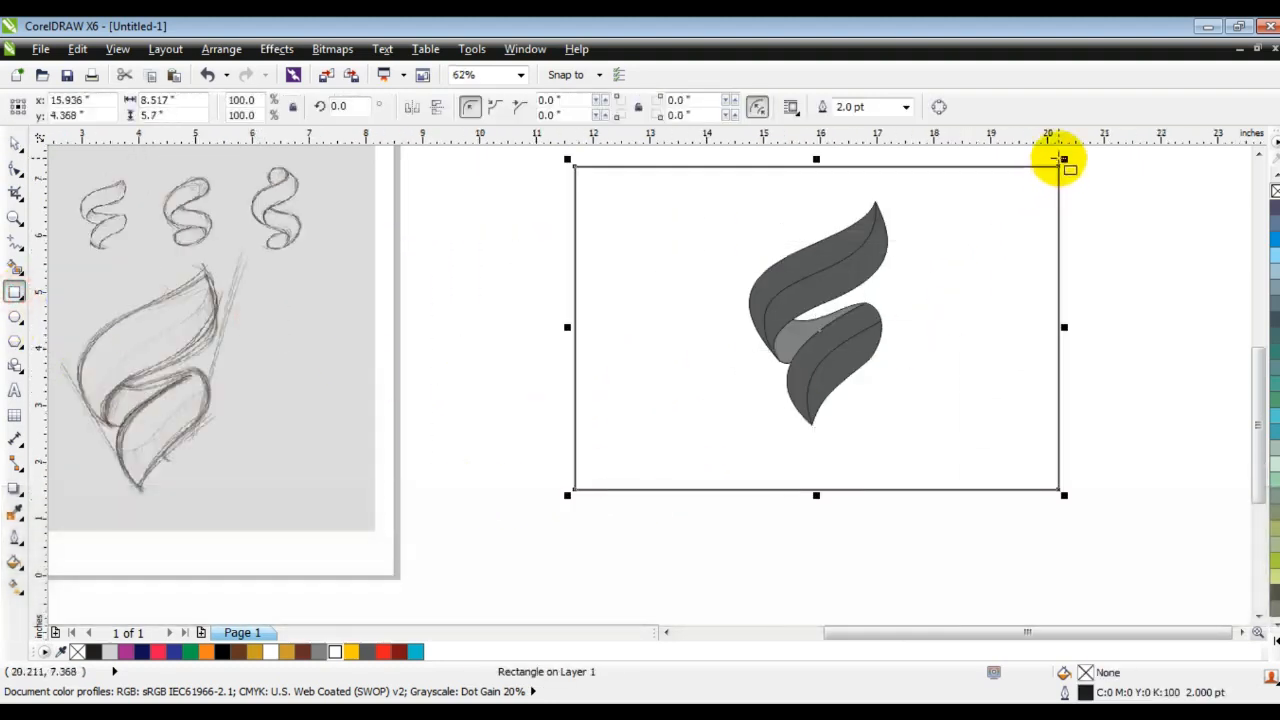
key("shift")
key("shift+F2")
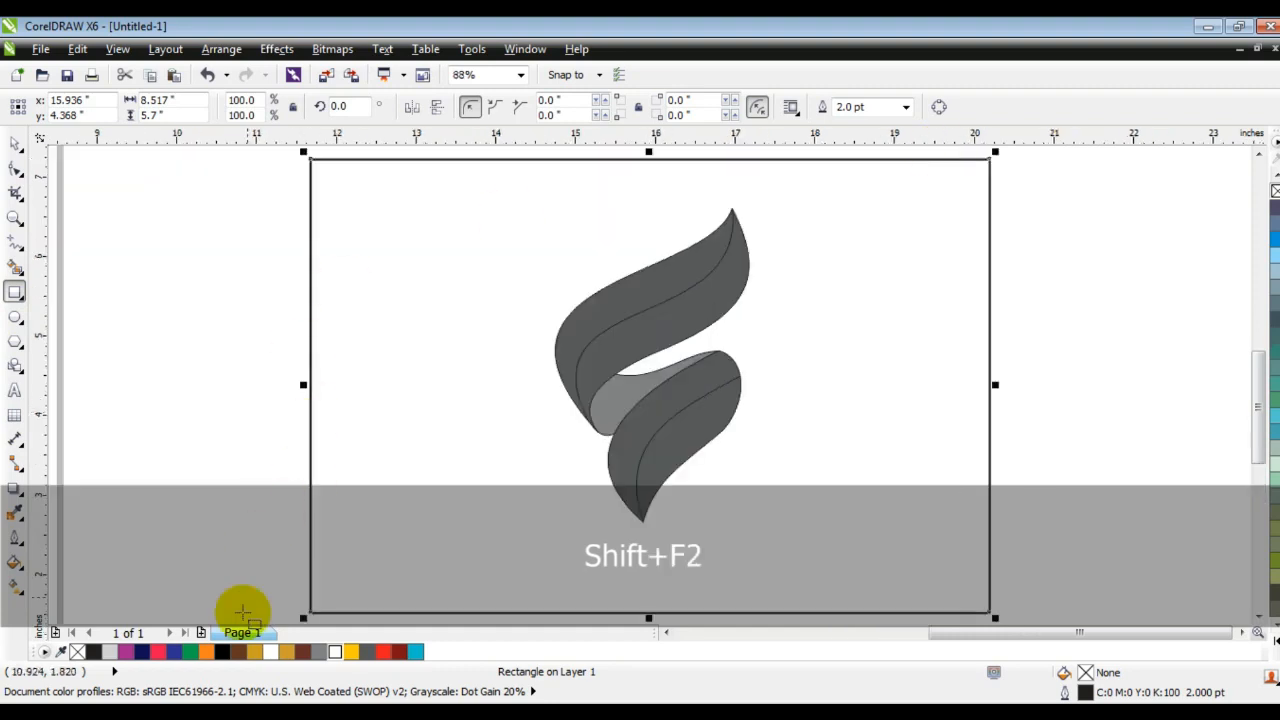
left_click(225, 651)
left_click(14, 143)
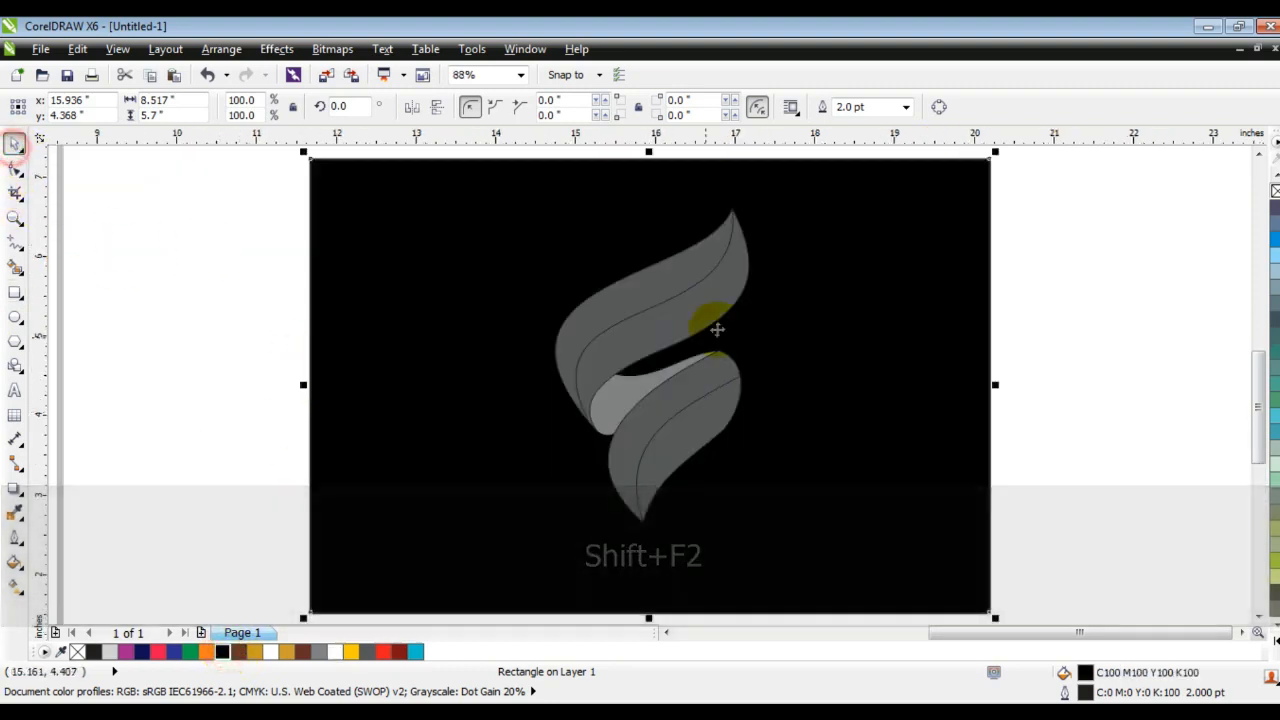
key("Escape")
- Apply a linear gradient to the upper ribbon's right half, from 80% black at the lower left to white at the upper right
left_click(691, 318)
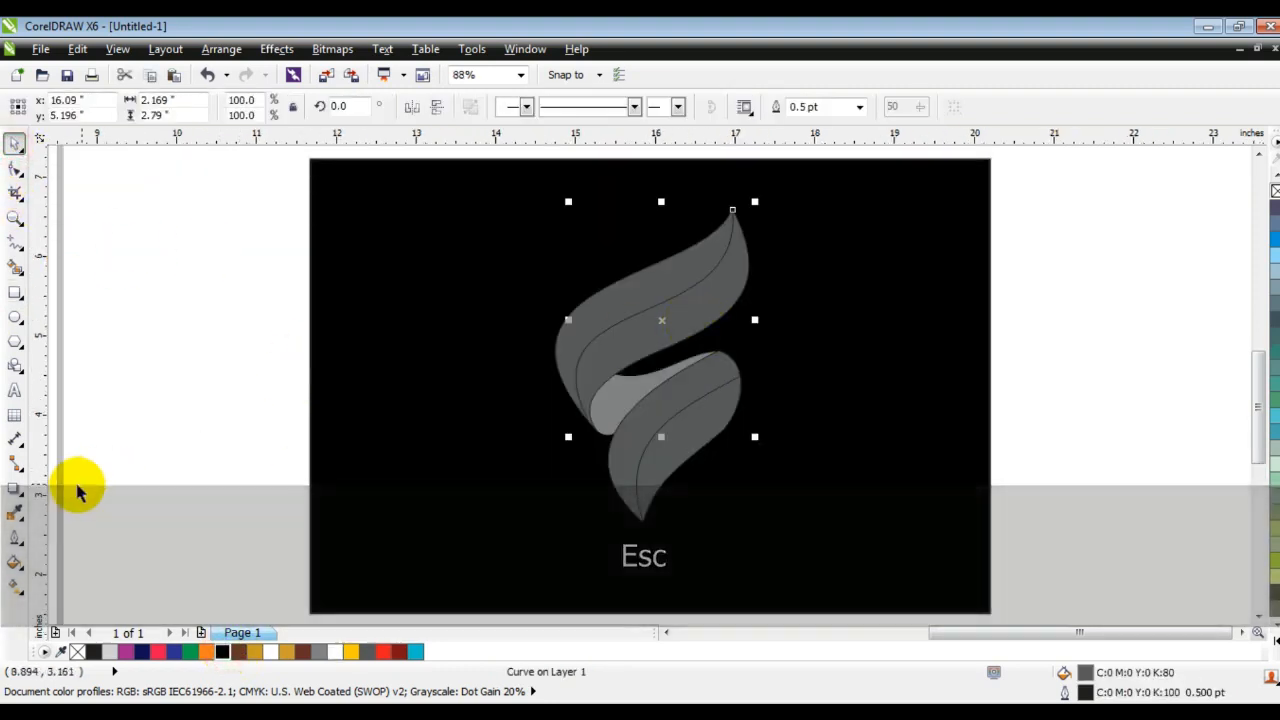
left_click(16, 588)
left_click_drag(592, 388, 723, 254)
left_click_drag(597, 377, 597, 376)
- Apply a linear gradient to the upper ribbon's left half, from 80% black near the top tip to white at the lower left
left_click(634, 308)
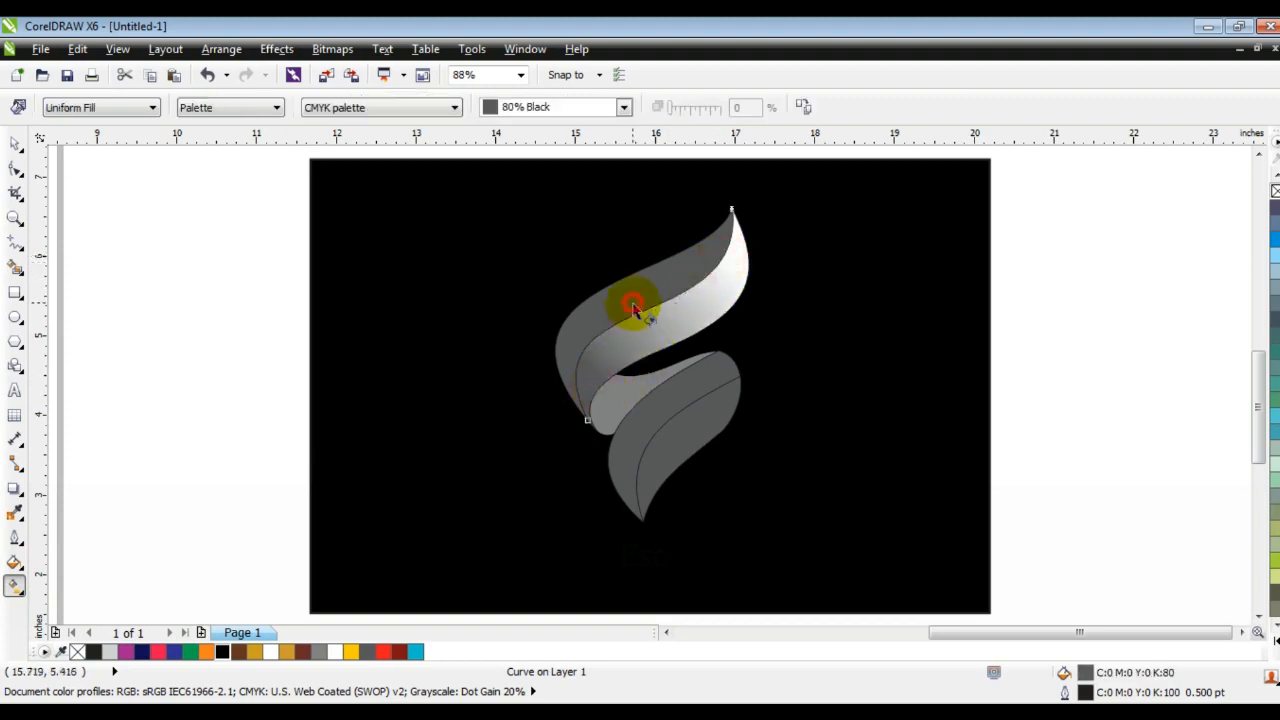
left_click_drag(701, 245, 608, 361)
left_click_drag(608, 361, 557, 403)
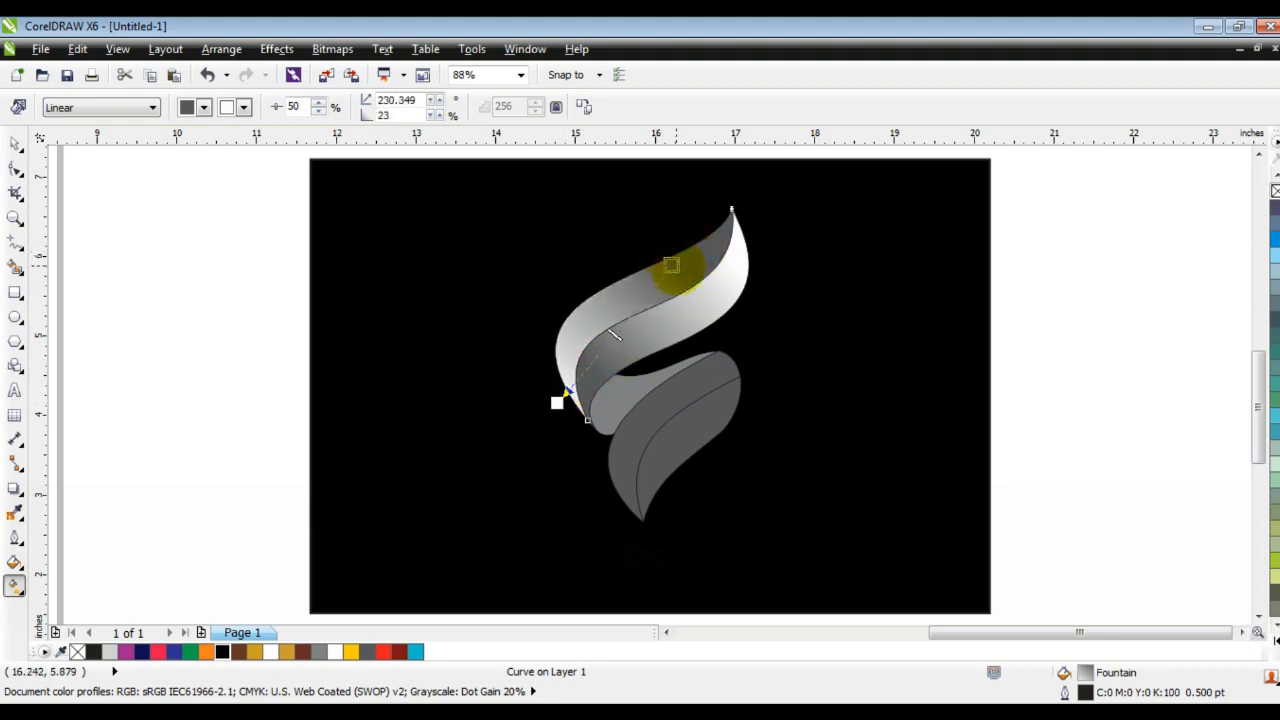
- Apply a linear gradient to the lower ribbon's left half, from reddish brown at the bottom to golden orange at the top
left_click(690, 382)
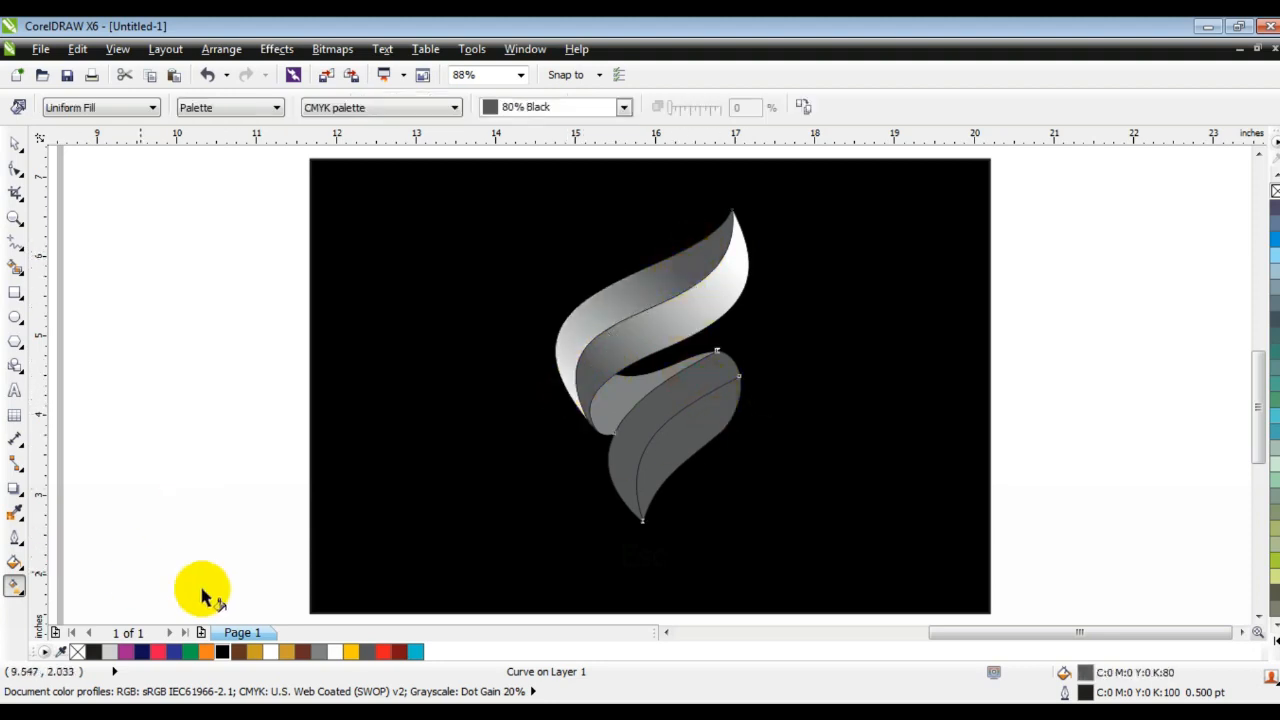
left_click(303, 651)
left_click_drag(615, 484, 653, 403)
left_click_drag(294, 660, 668, 392)
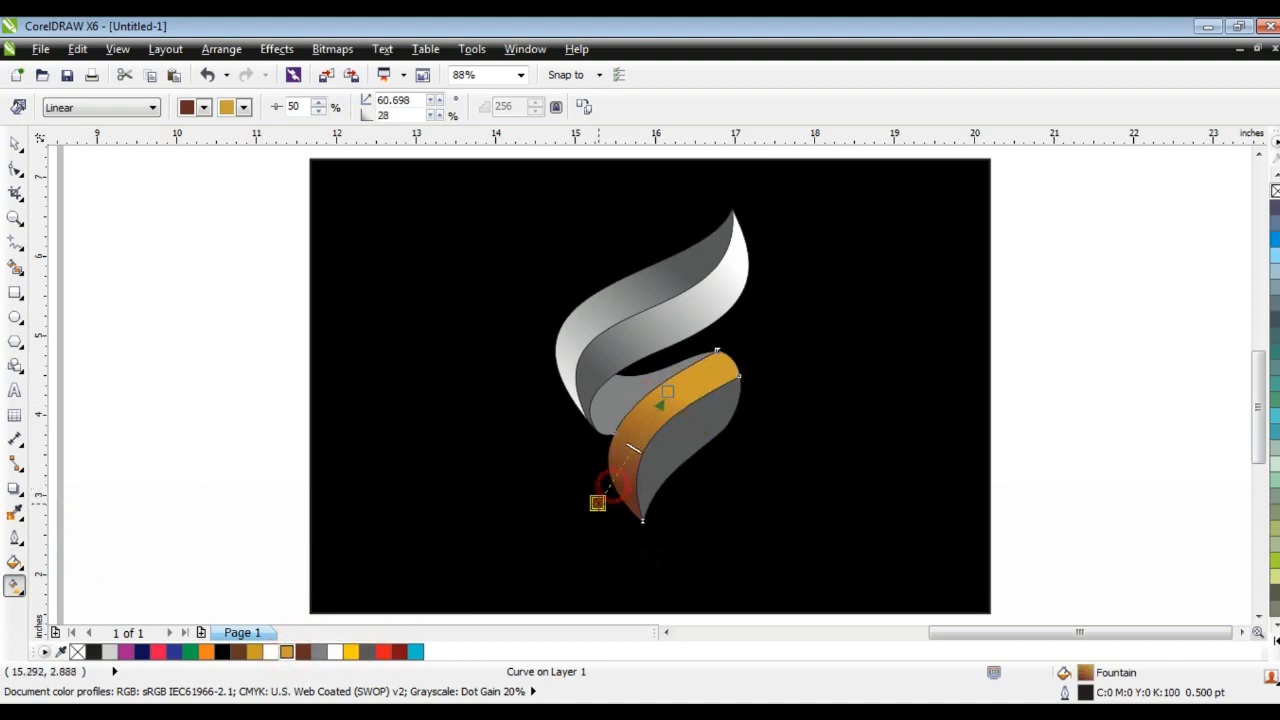
- Apply a linear gradient to the lower ribbon's right half, from reddish brown at the upper right to golden orange at the bottom tip
left_click(692, 460)
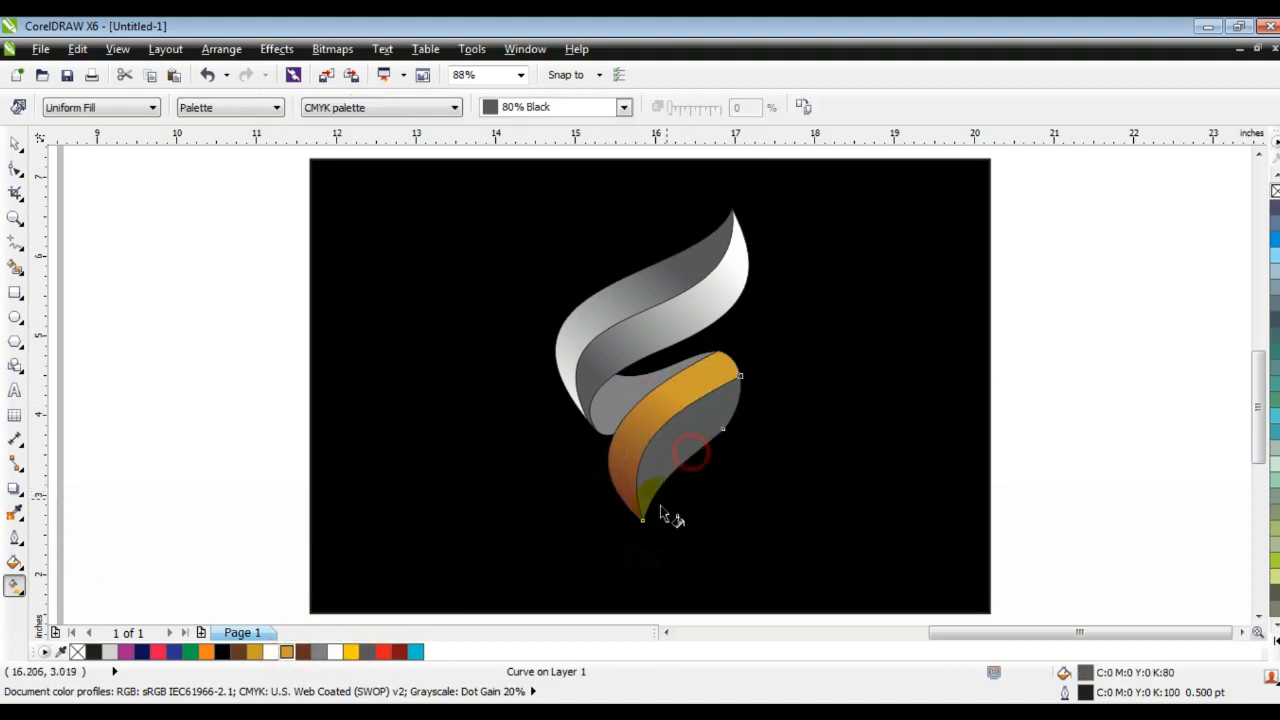
left_click(303, 651)
left_click_drag(673, 478, 656, 497)
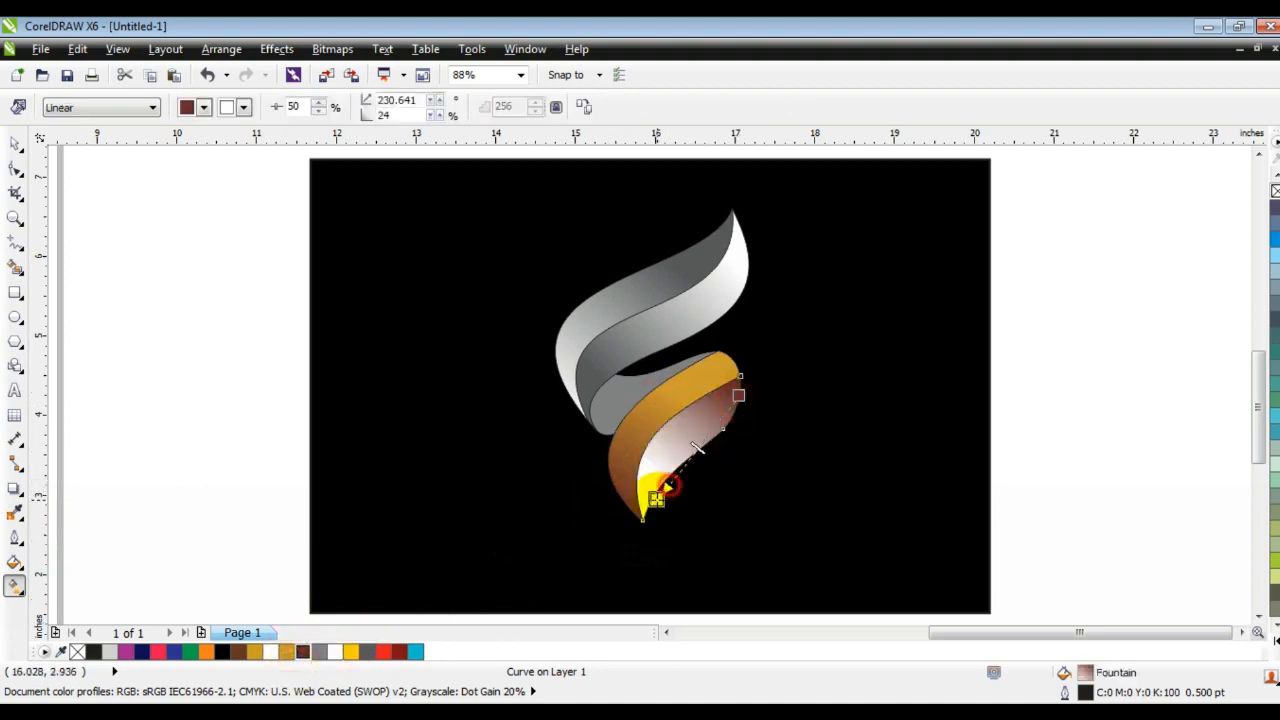
left_click_drag(286, 651, 584, 545)
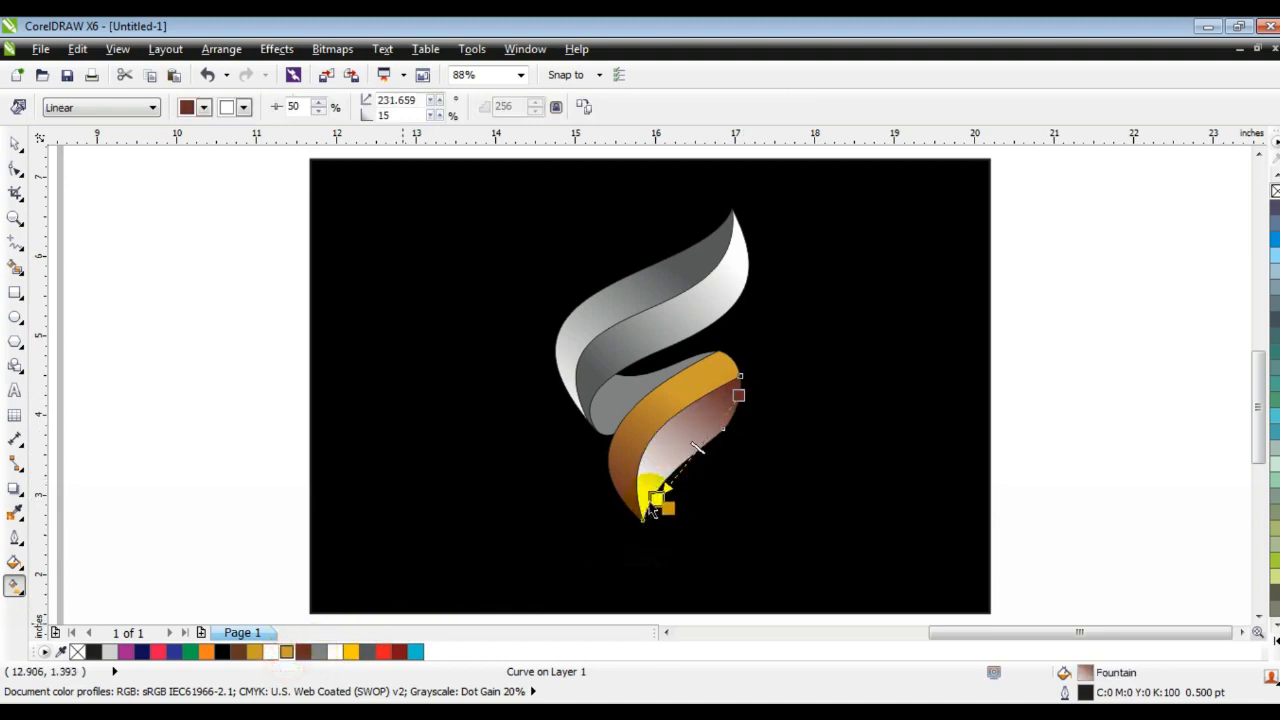
left_click_drag(650, 510, 654, 498)
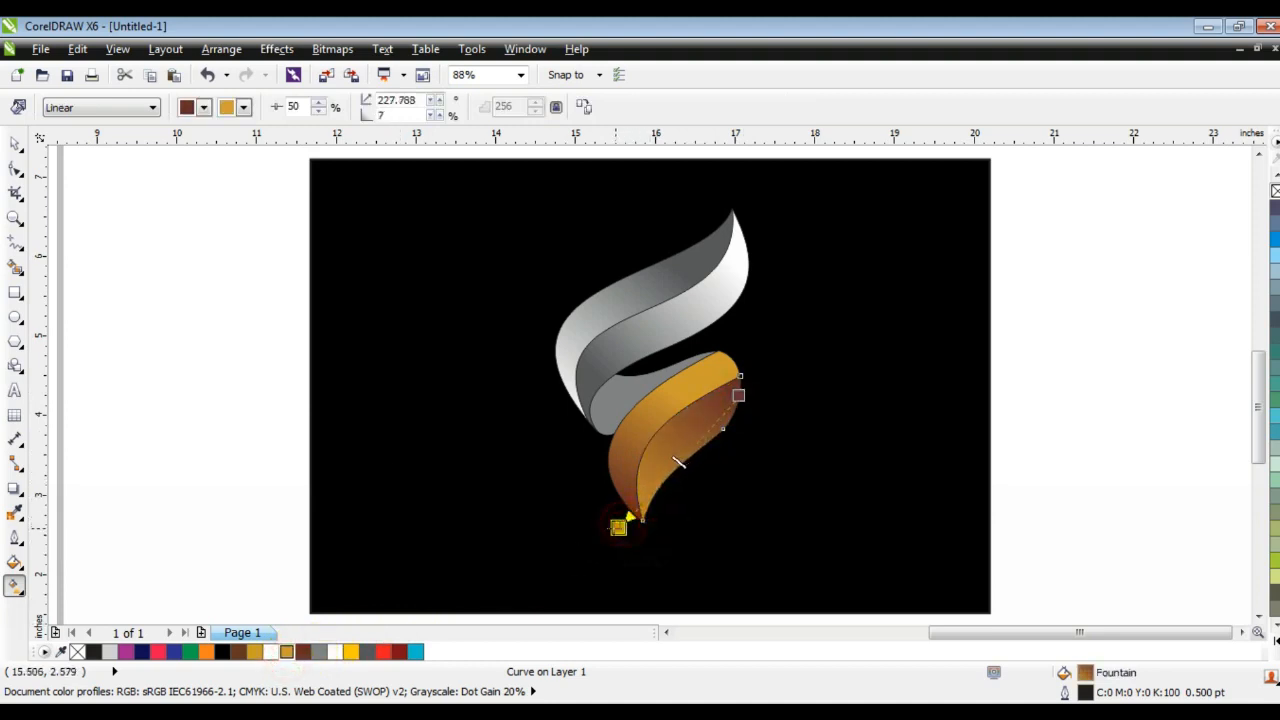
- Remove the outlines from all the ribbon pieces of the logo
left_click(15, 143)
left_click(1126, 271)
left_click_drag(1075, 196, 558, 540)
left_click(1107, 317)
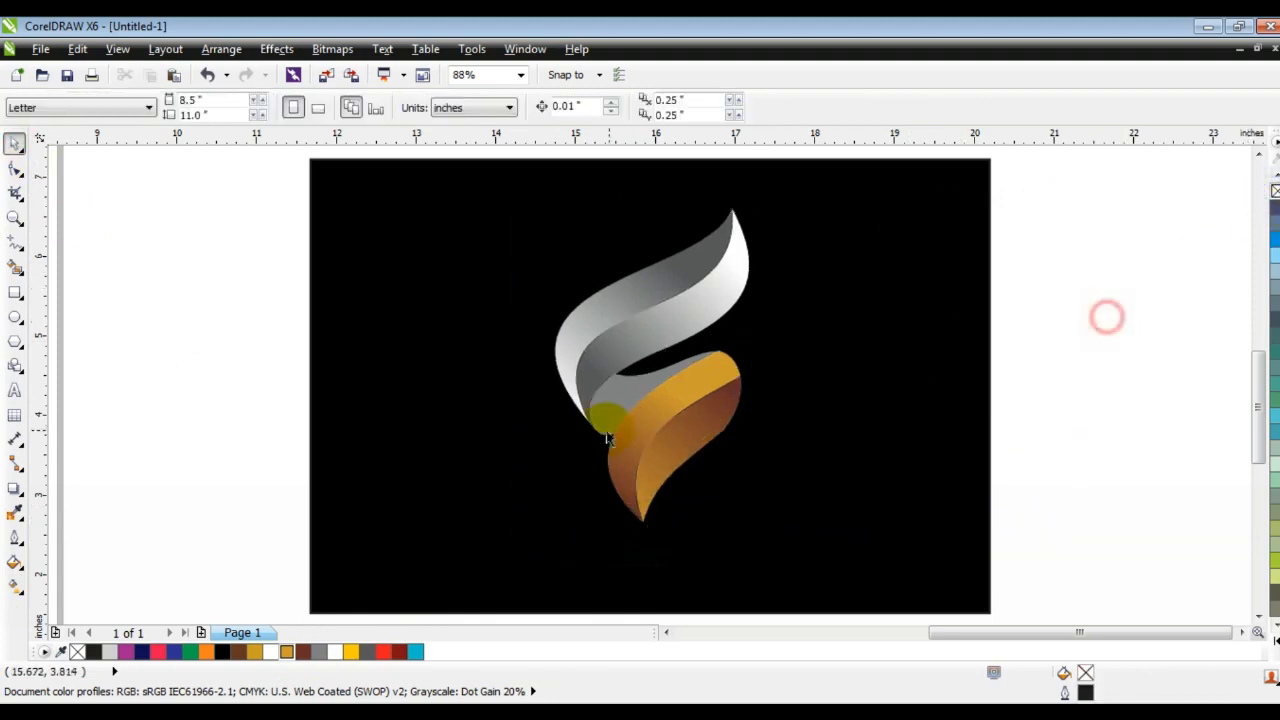
- Apply a linear gradient to the grey fold connecting the two ribbons, from black at its lower left to white at the right
left_click(624, 404)
left_click(220, 651)
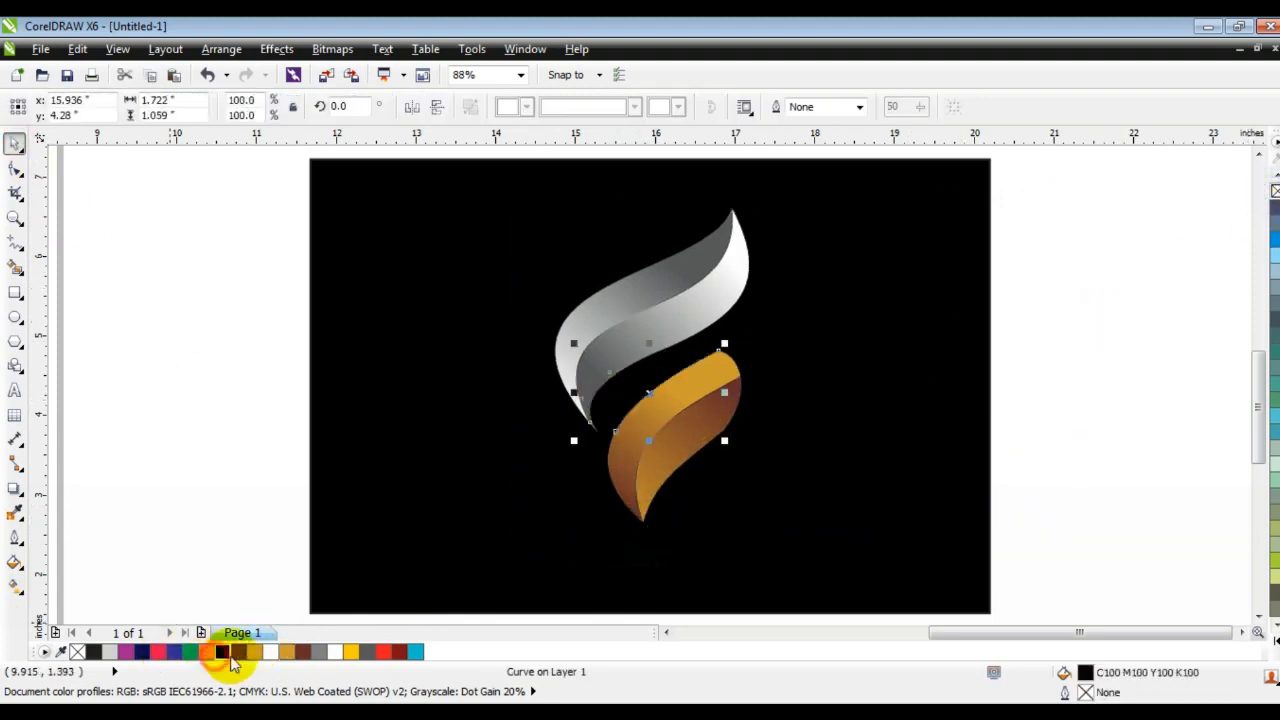
left_click(14, 585)
left_click_drag(590, 415, 670, 410)
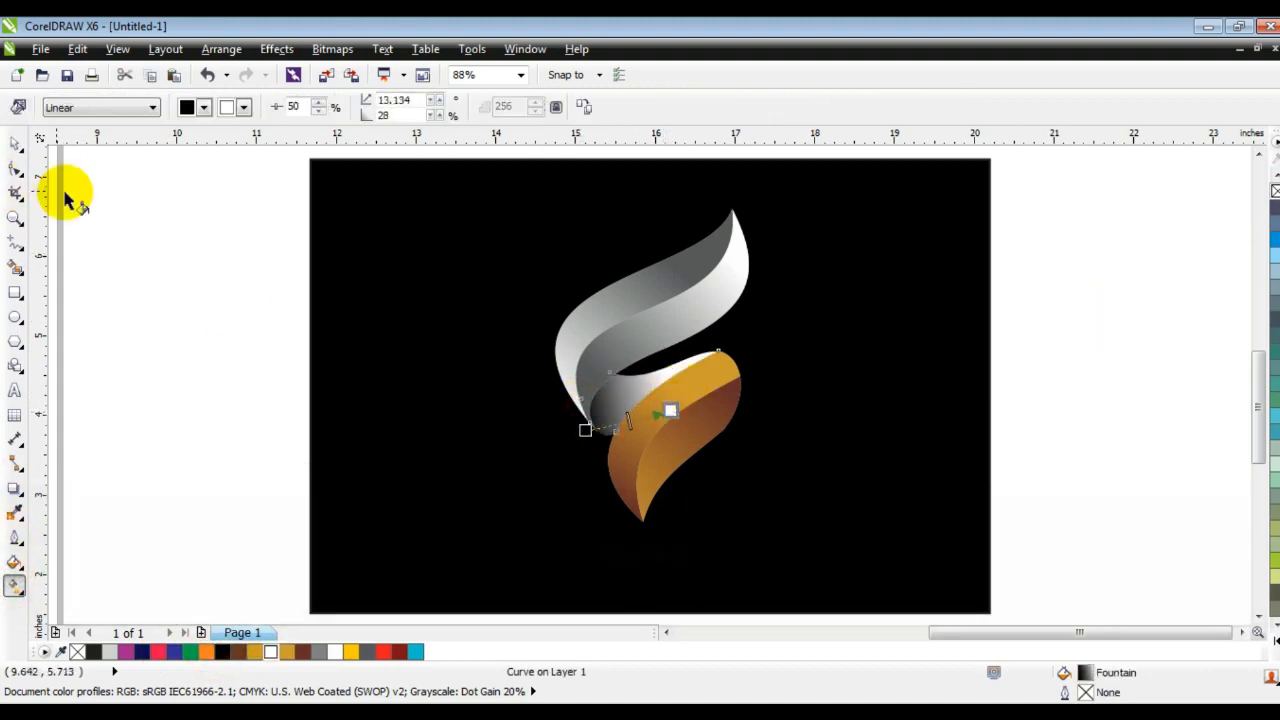
left_click(14, 143)
left_click(196, 382)
left_click(892, 452)
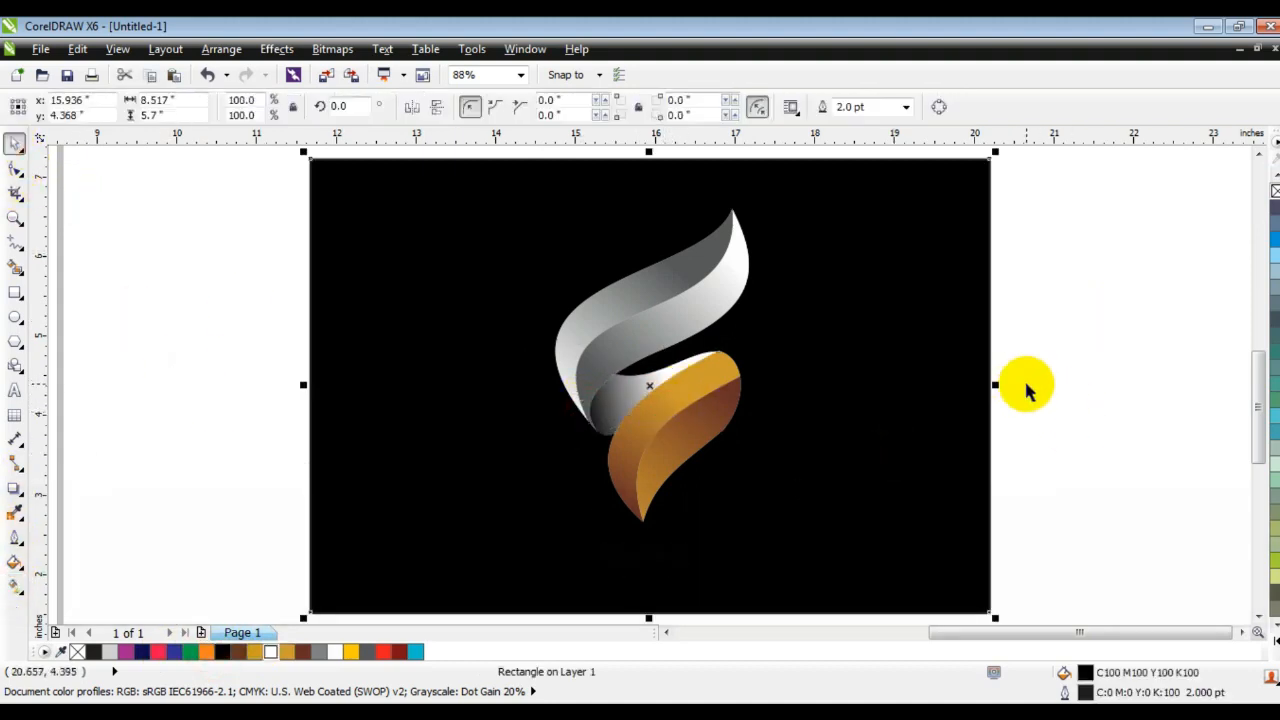
- Reshape the connecting fold's upper edge into a deeper curve that meets the golden ribbon before its upper tip
left_click(1034, 194)
left_click_drag(1034, 194, 509, 586)
key("shift+F2")
key("Escape")
left_click(705, 382)
left_click(15, 168)
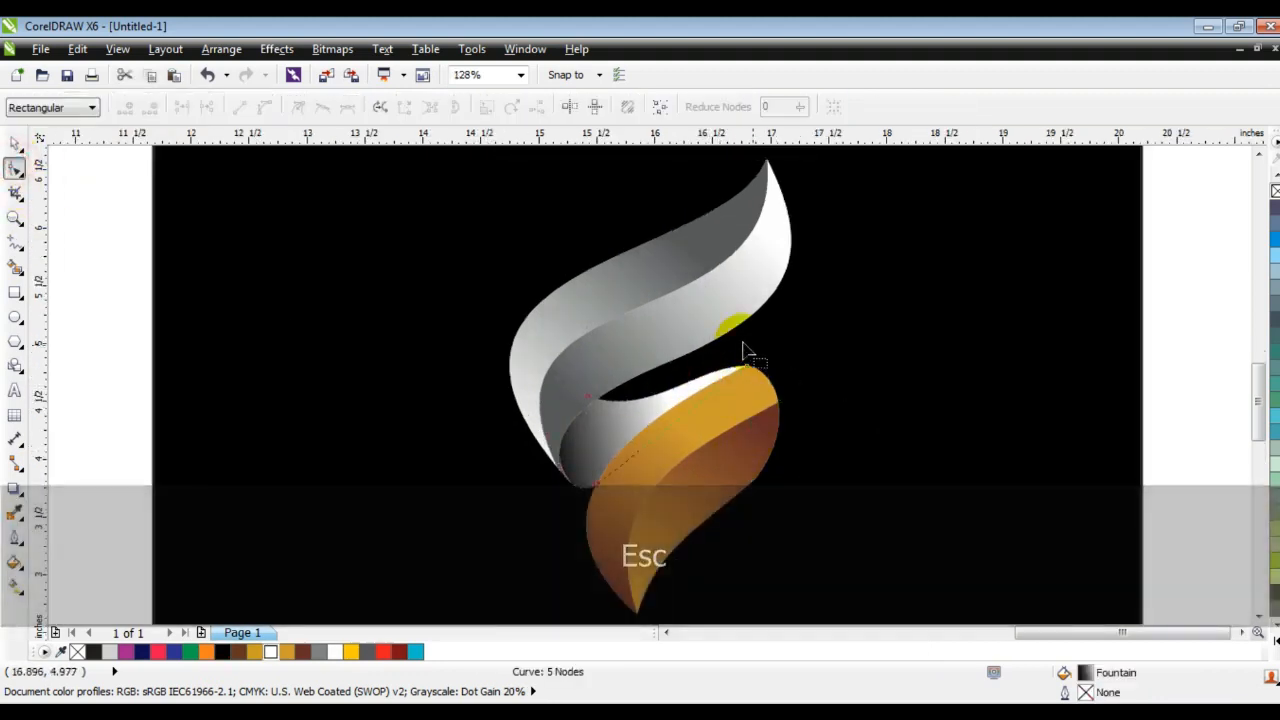
left_click_drag(702, 374, 707, 387)
left_click(15, 143)
left_click(130, 348)
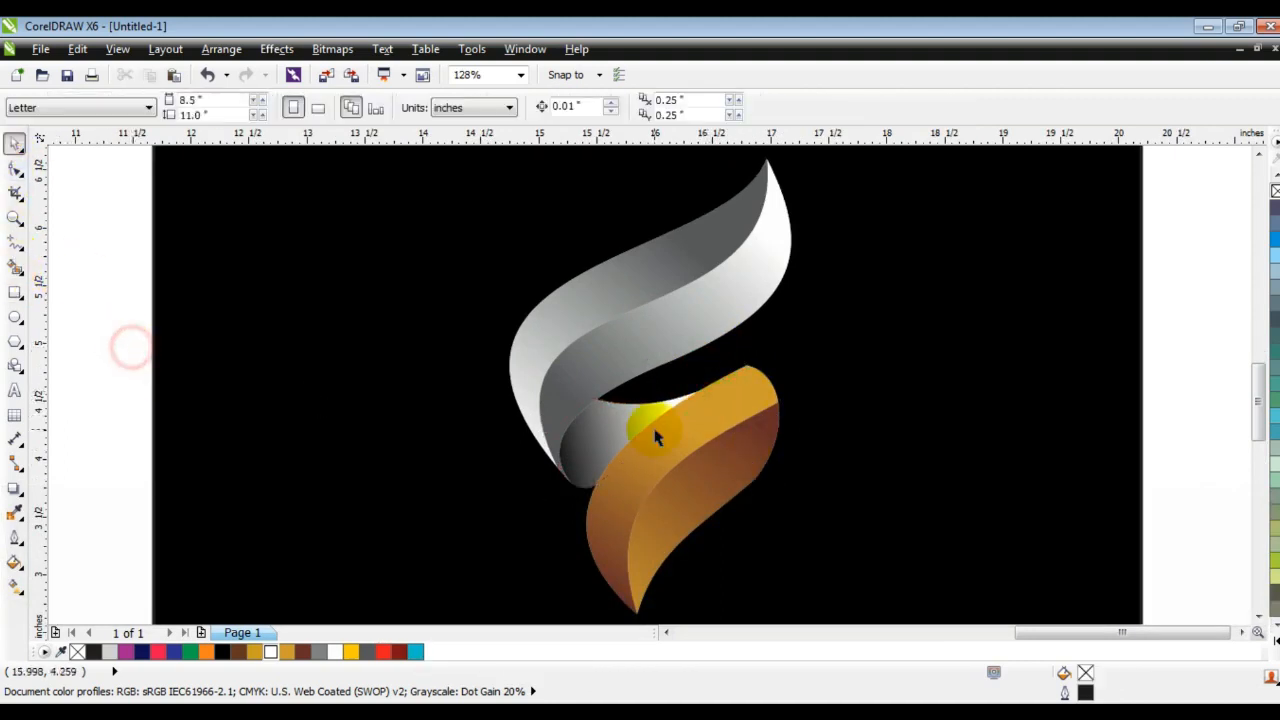
- Fit the black background rectangle to the view and preview the finished logo in full screen
scroll(655, 430, "down", 2)
key("Escape")
left_click(811, 309)
key("shift+F2")
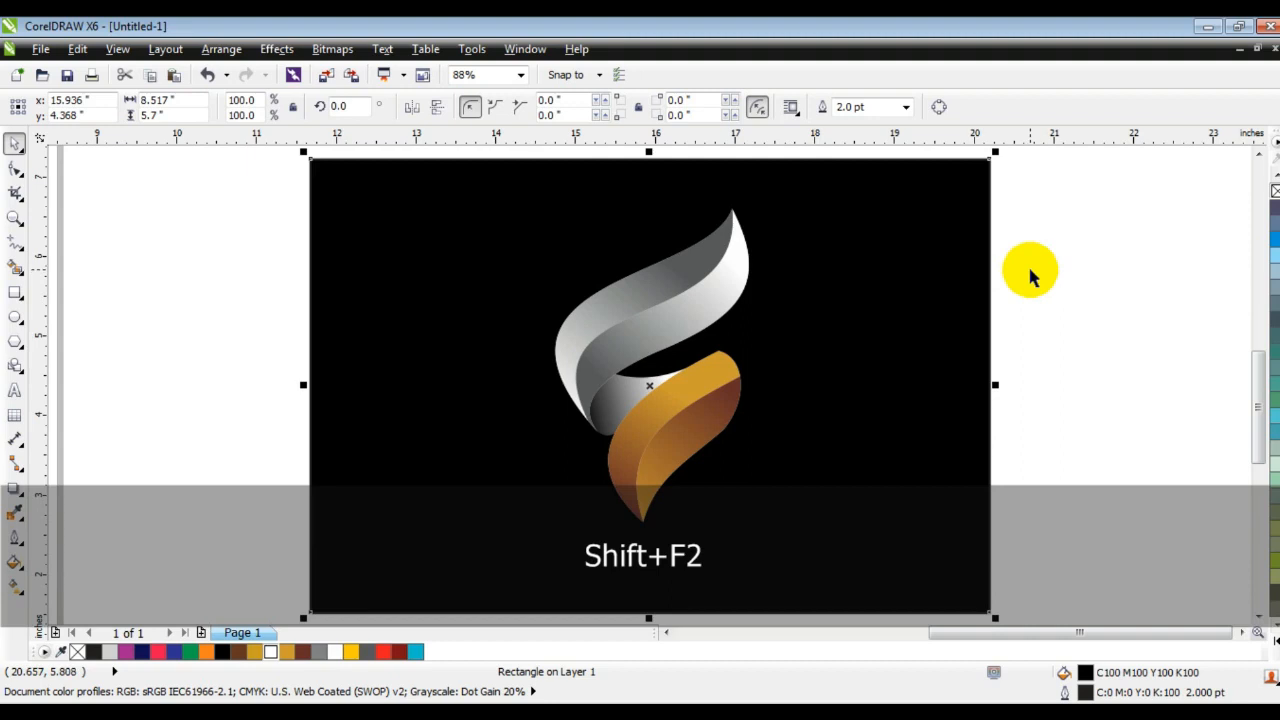
key("F9")
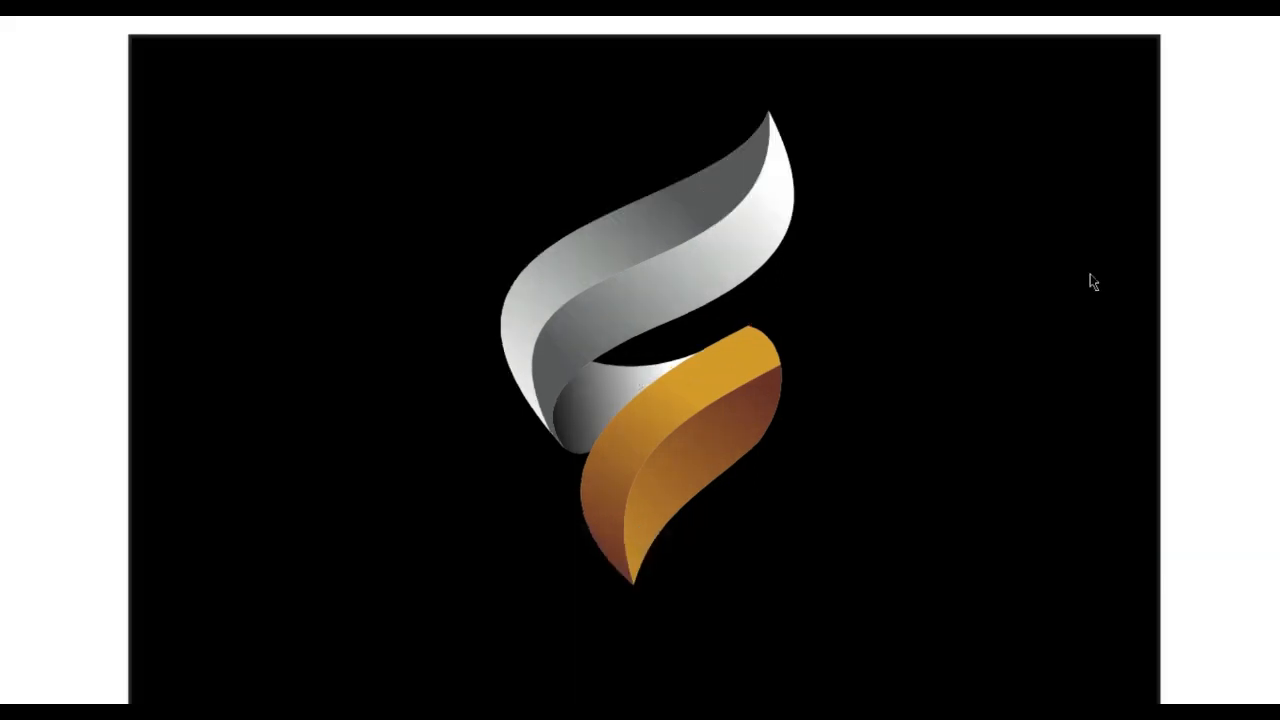